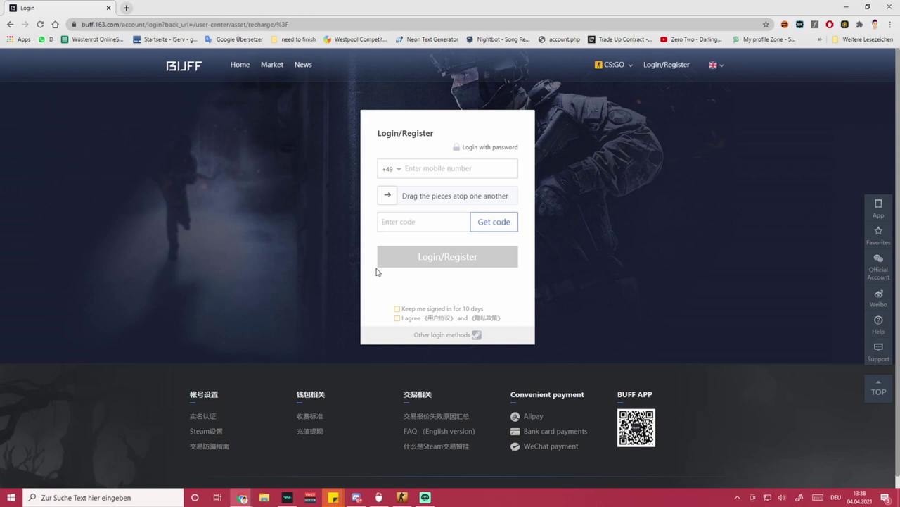
# Switch the BUFF login page to 中文(简体), then back to English
pyautogui.moveTo(714, 65)
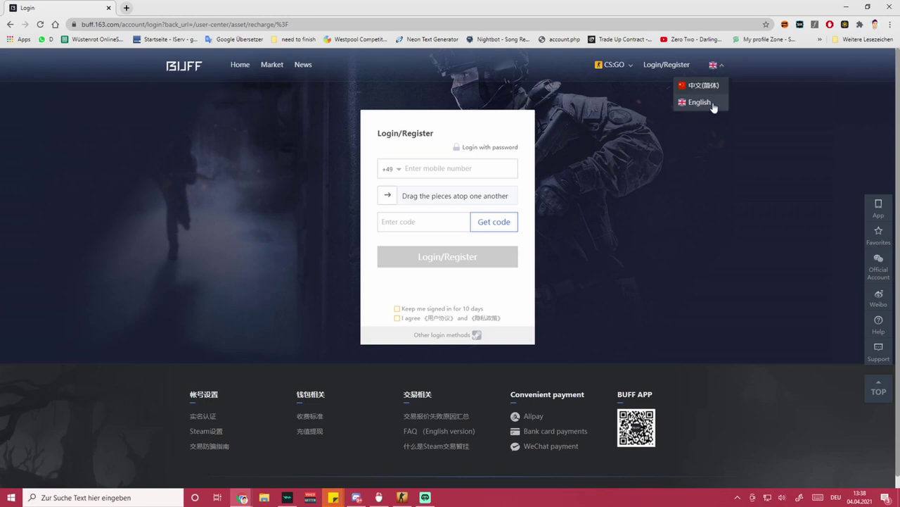
pyautogui.click(702, 85)
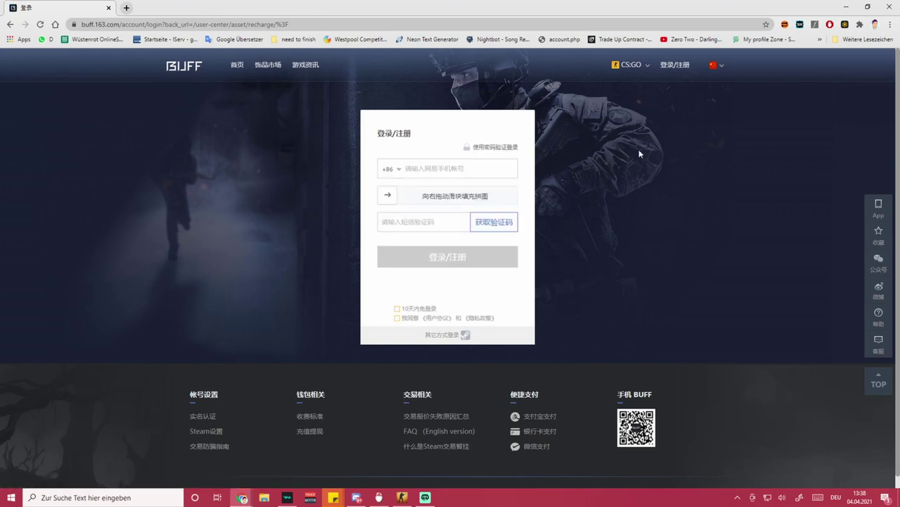
pyautogui.moveTo(717, 65)
pyautogui.click(695, 104)
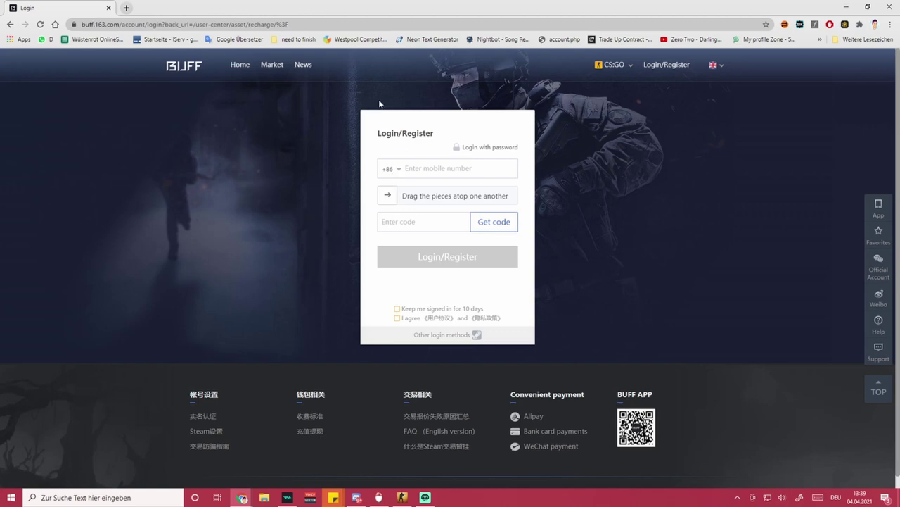
# Set the mobile number's country calling code to +49
pyautogui.click(396, 169)
pyautogui.scroll(-1, 409, 204)
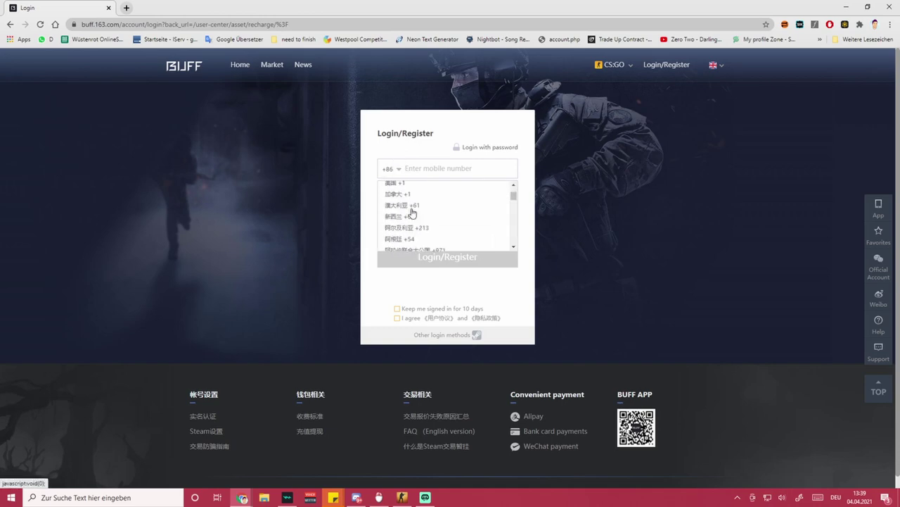
pyautogui.scroll(-3, 412, 212)
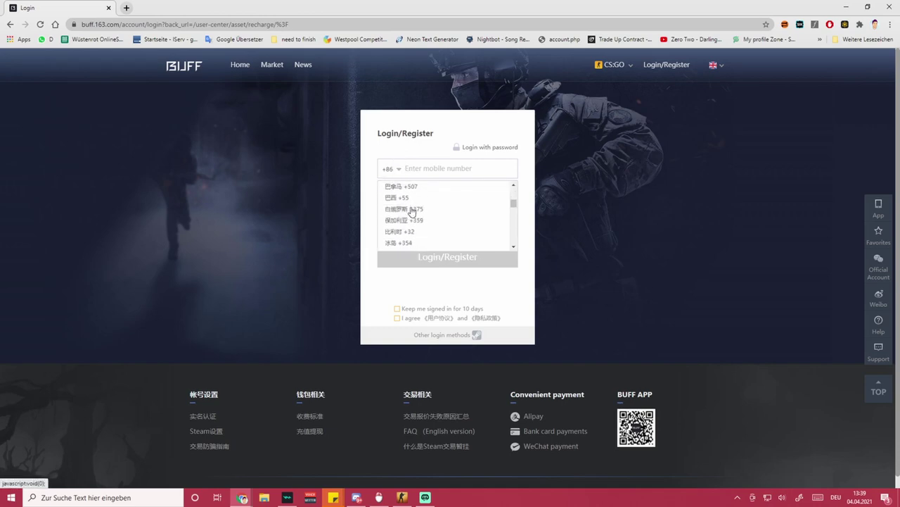
pyautogui.scroll(-5, 413, 211)
pyautogui.click(411, 209)
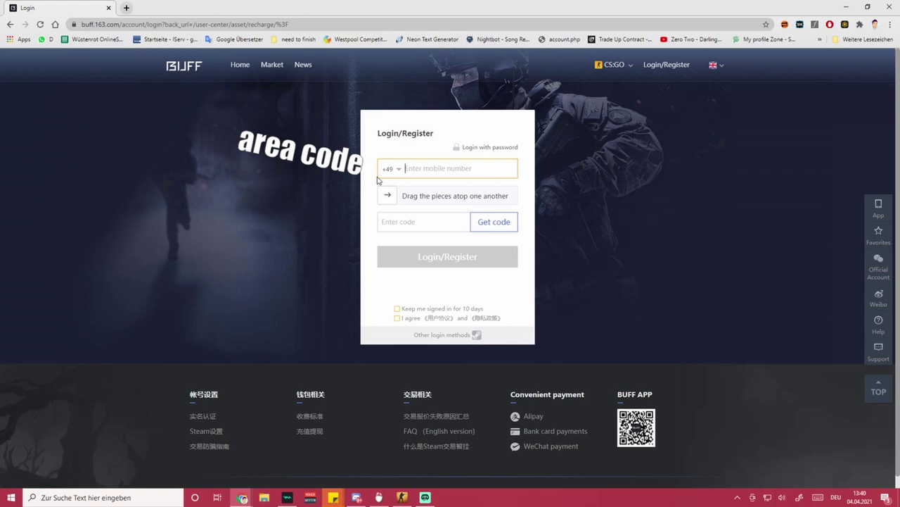
# Solve the slider puzzle captcha by fitting the piece into its gap
pyautogui.click(428, 195)
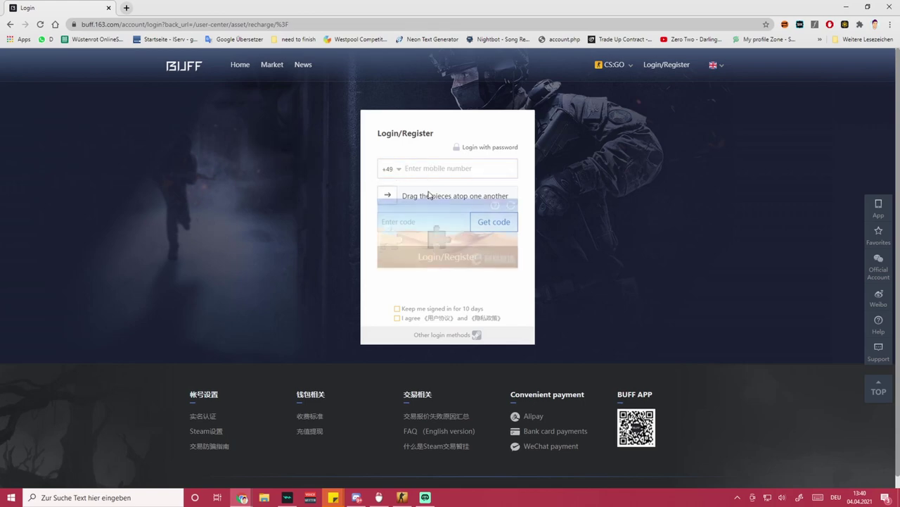
pyautogui.click(425, 171)
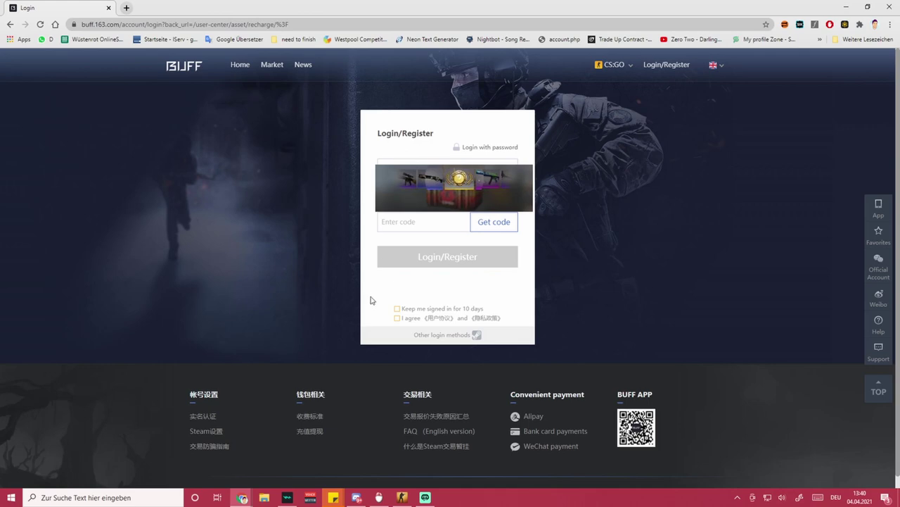
pyautogui.moveTo(404, 206)
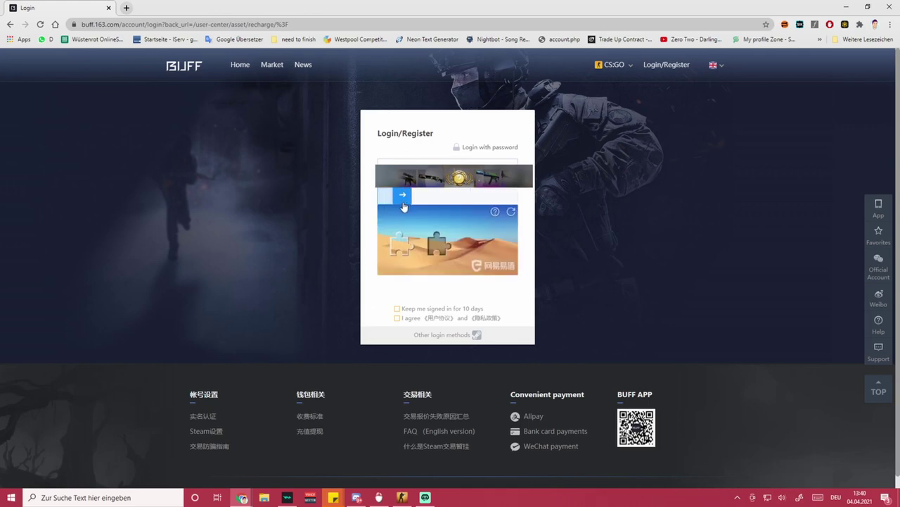
pyautogui.moveTo(404, 206); pyautogui.dragTo(442, 208)
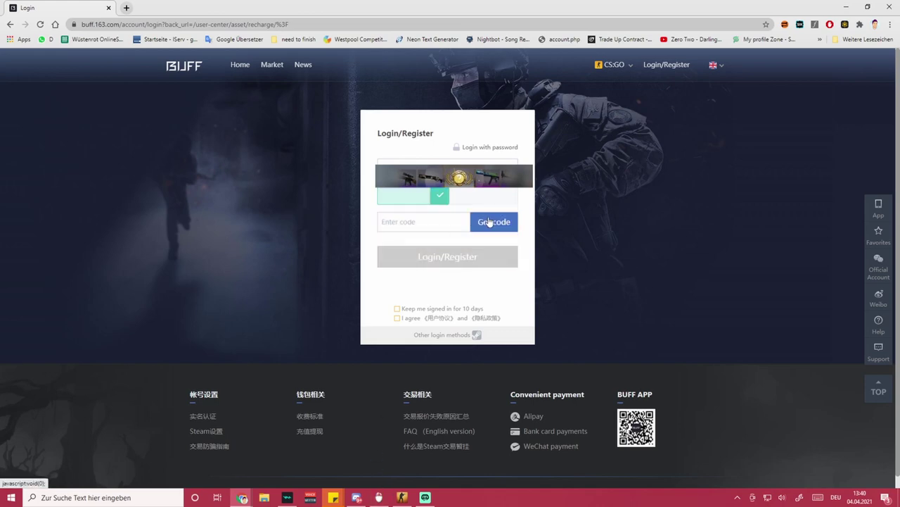
# Request and enter the SMS verification code, accept the user agreement, and stay signed in for 10 days
pyautogui.click(489, 222)
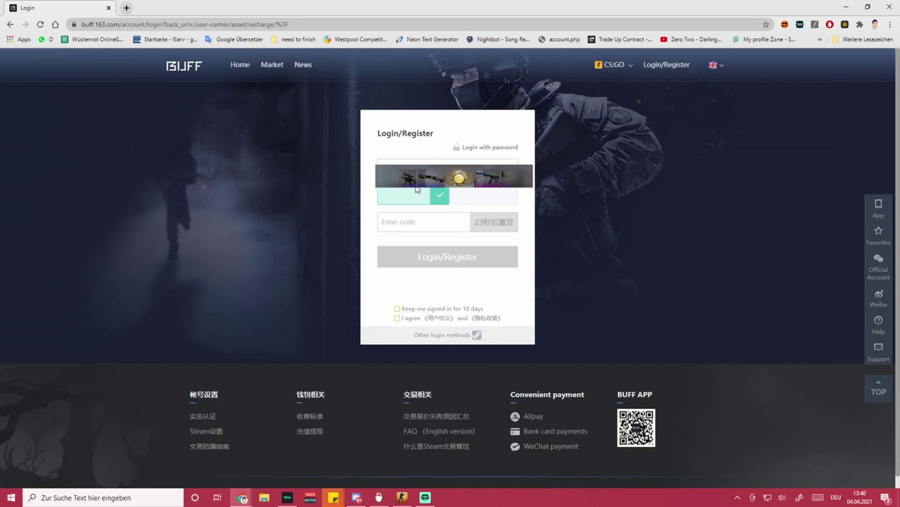
pyautogui.click(431, 222)
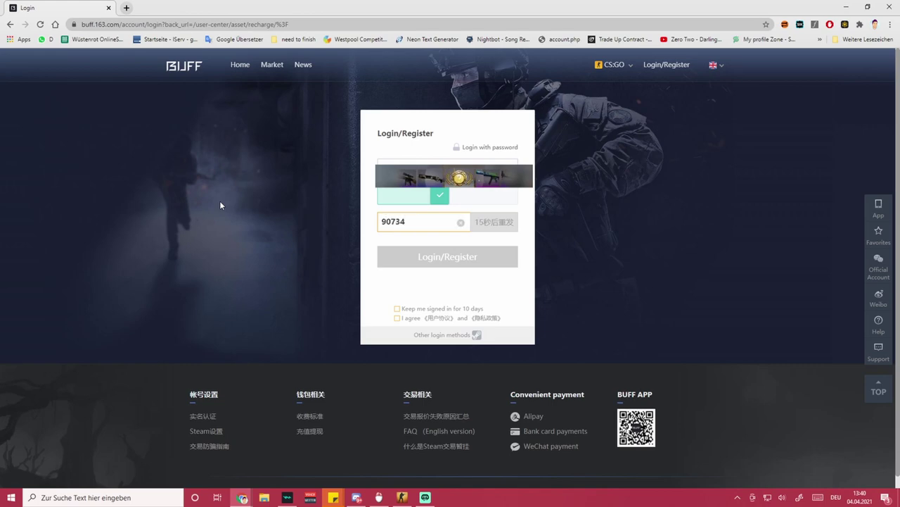
pyautogui.click(422, 249)
pyautogui.click(397, 318)
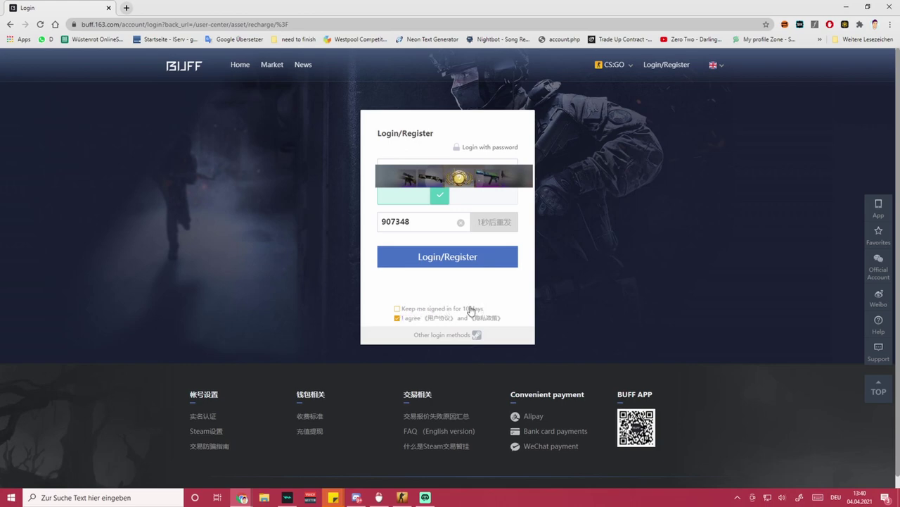
pyautogui.click(398, 308)
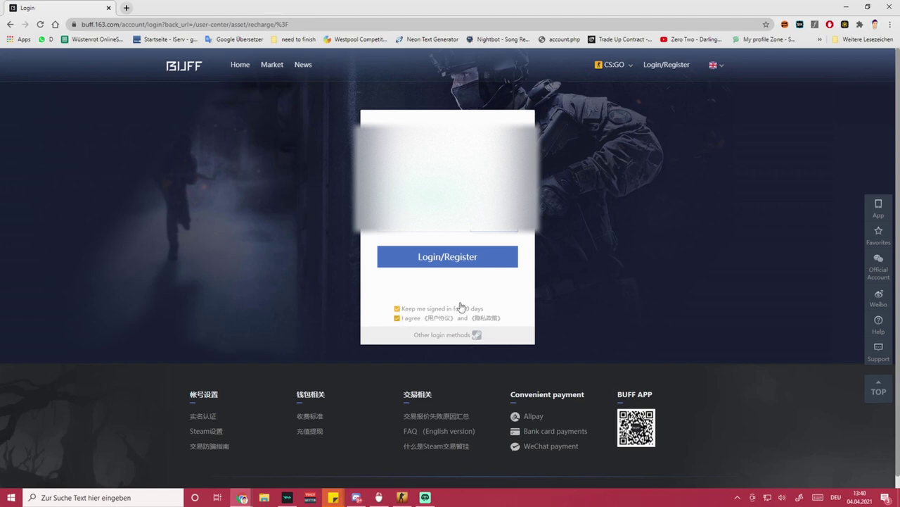
# Log in with the verified mobile number and skip the invitation code prompt
pyautogui.click(439, 257)
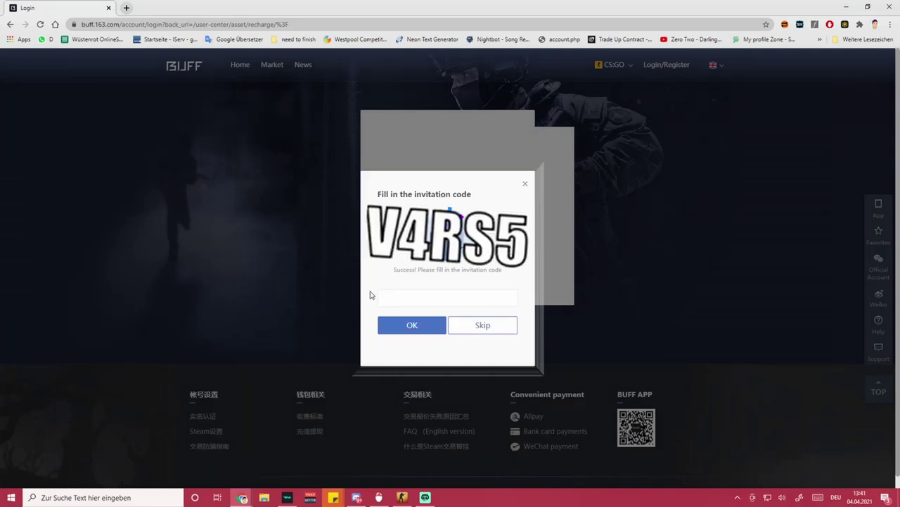
pyautogui.click(436, 296)
pyautogui.click(481, 325)
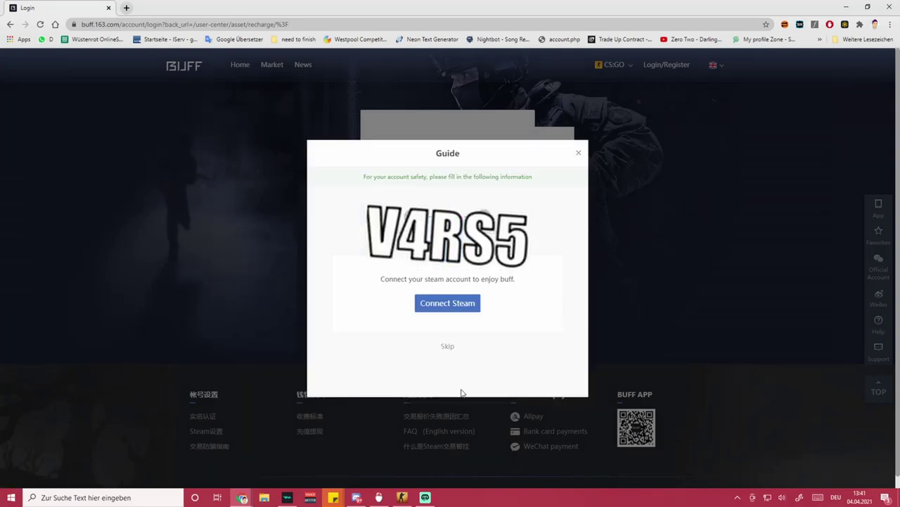
pyautogui.moveTo(374, 223); pyautogui.dragTo(517, 223)
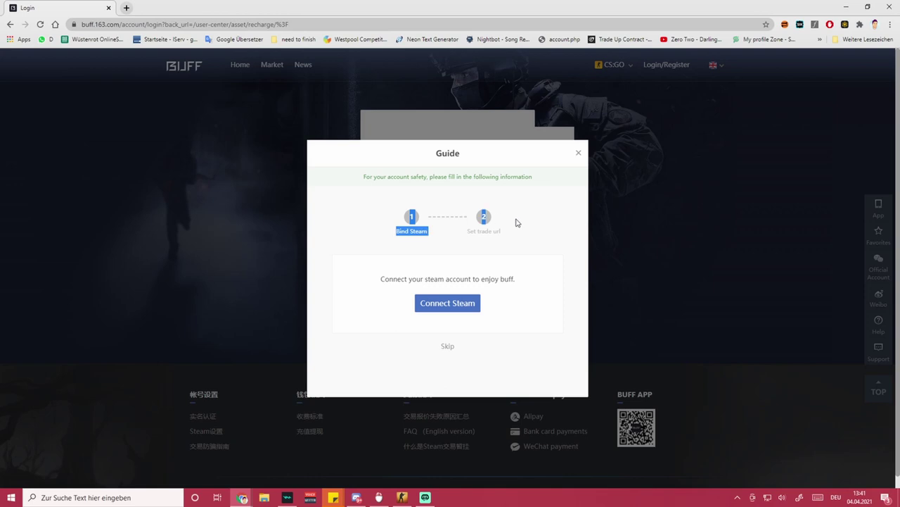
pyautogui.click(441, 310)
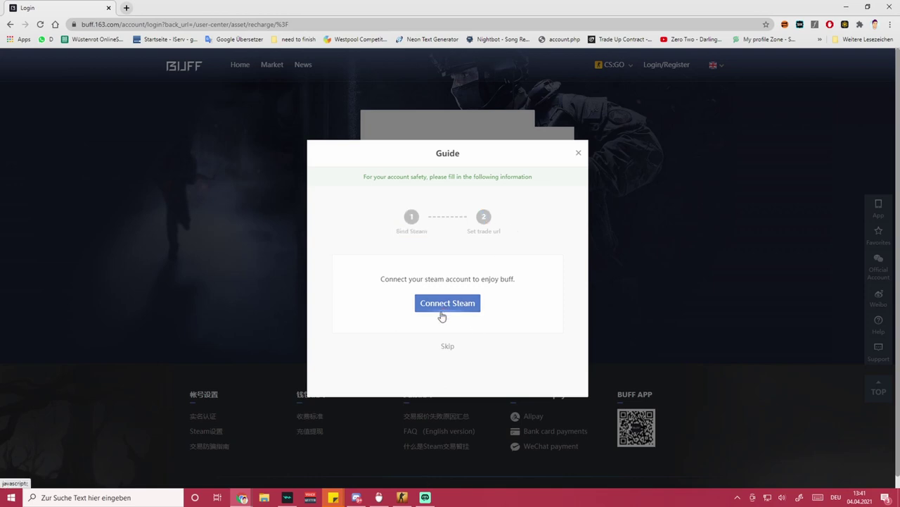
# Start connecting Steam and look over the Steam account's profile page
pyautogui.click(457, 304)
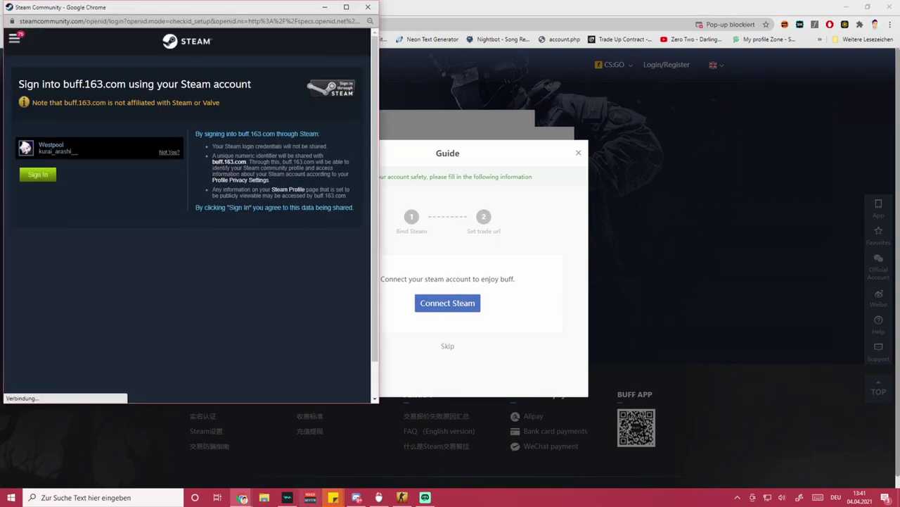
pyautogui.moveTo(87, 145); pyautogui.dragTo(86, 111)
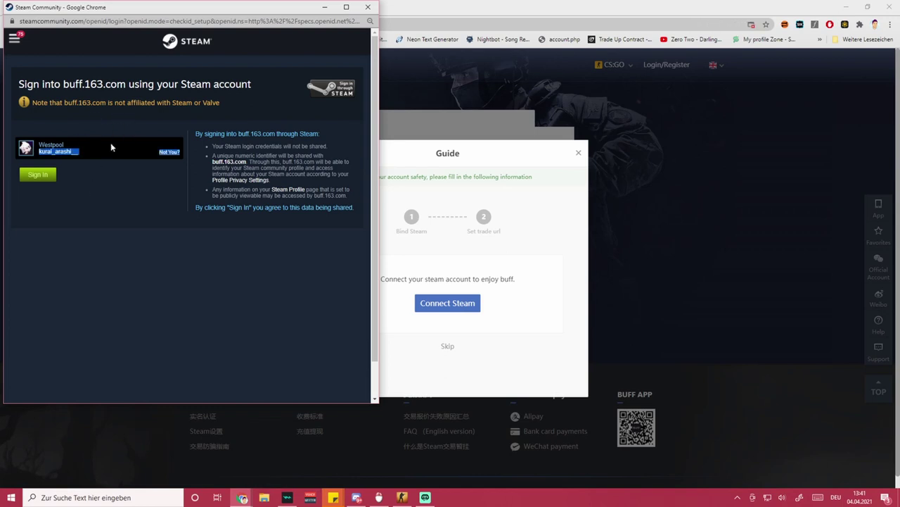
pyautogui.moveTo(107, 7); pyautogui.dragTo(135, 135)
pyautogui.click(126, 8)
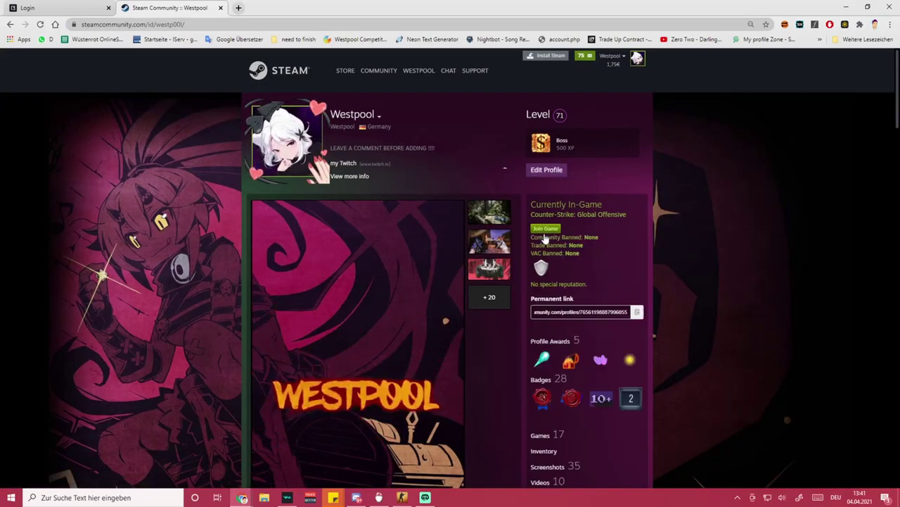
pyautogui.scroll(-3, 300, 243)
pyautogui.scroll(-3, 753, 303)
pyautogui.scroll(7, 691, 347)
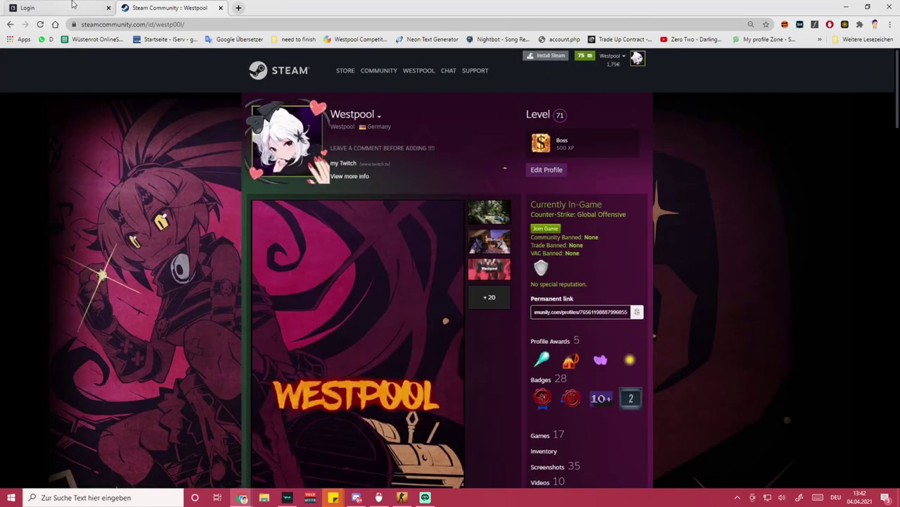
pyautogui.click(57, 8)
# Restart the Steam link and sign in with Steam to bind the account
pyautogui.click(436, 306)
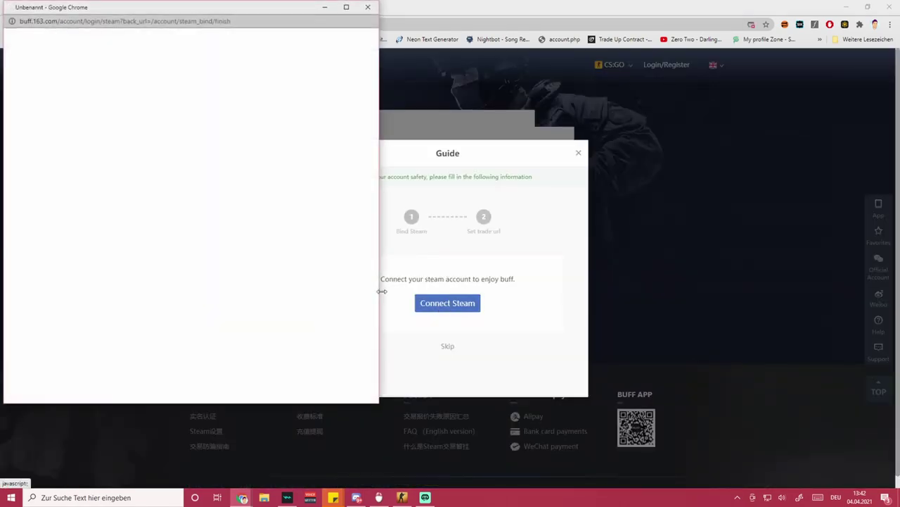
pyautogui.moveTo(145, 148); pyautogui.dragTo(22, 107)
pyautogui.click(102, 187)
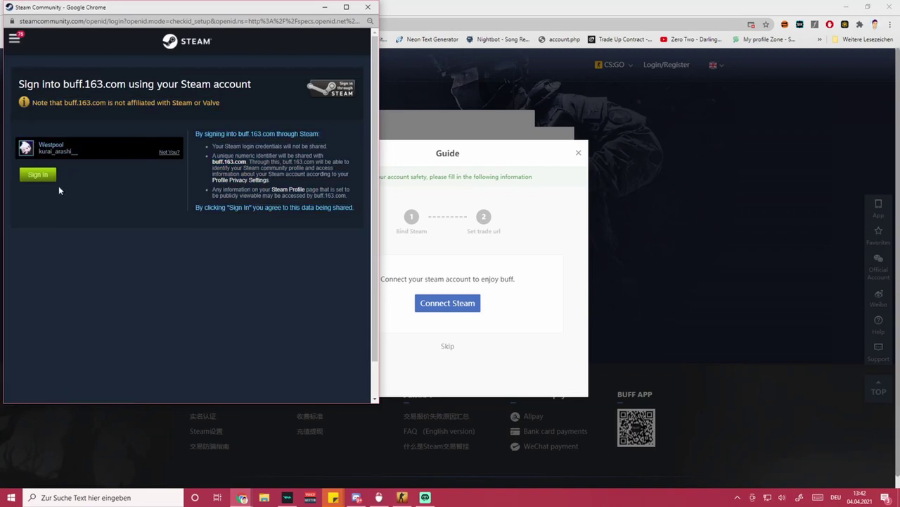
pyautogui.click(47, 181)
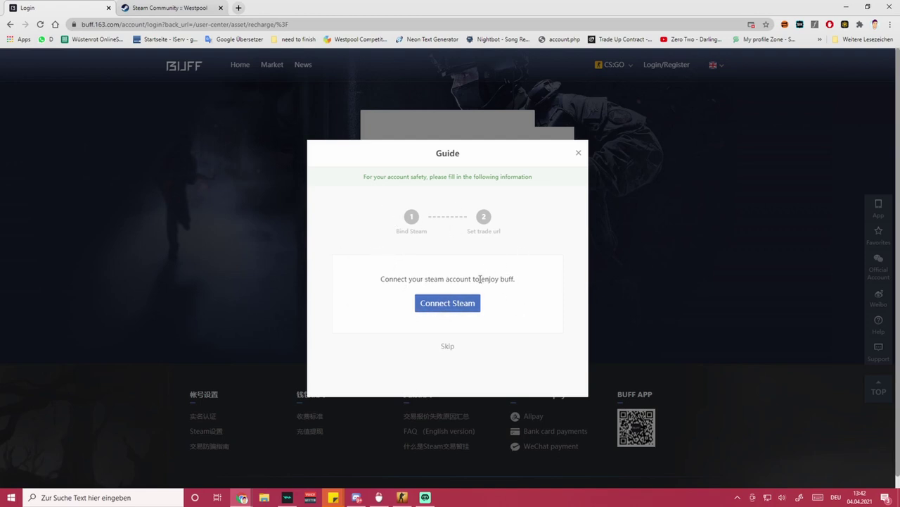
# Skip the setup guide and review the Deposit tab: ¥4996.4 Alipay, ¥0 bank card, ¥1372 frozen
pyautogui.click(448, 344)
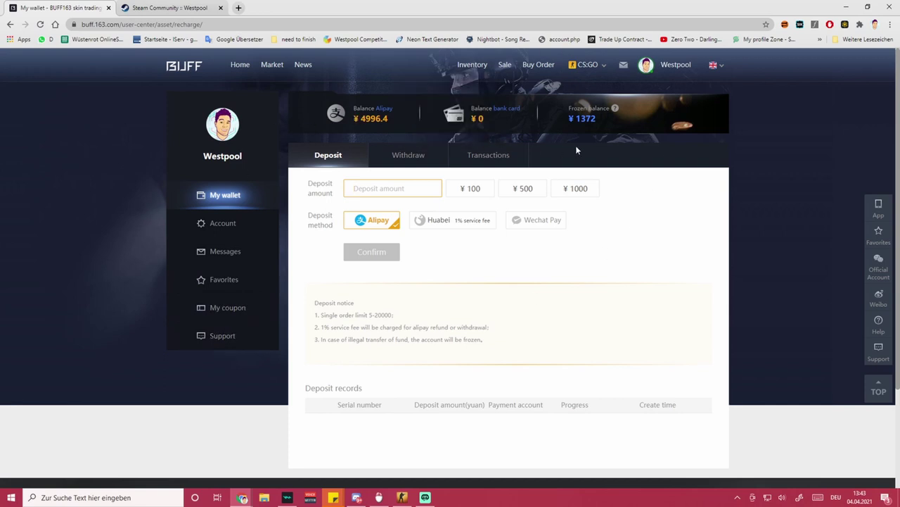
pyautogui.moveTo(678, 127); pyautogui.dragTo(352, 107)
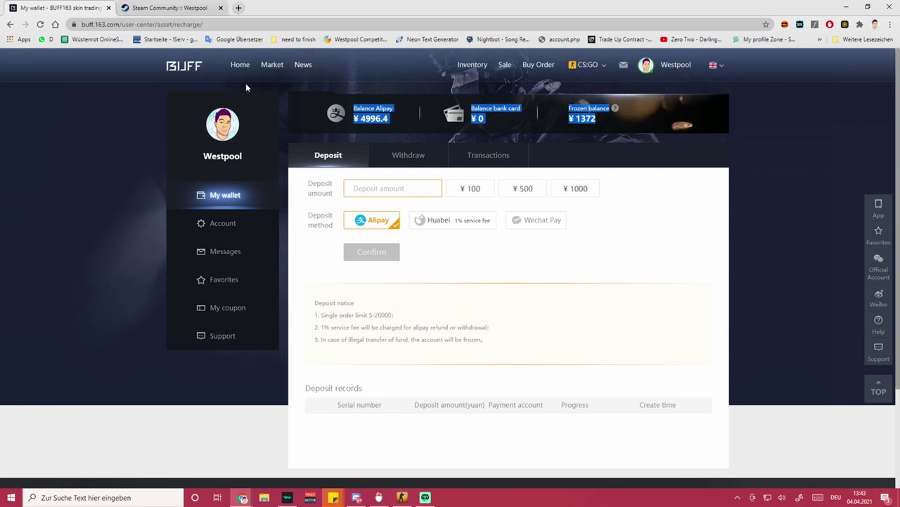
pyautogui.click(319, 96)
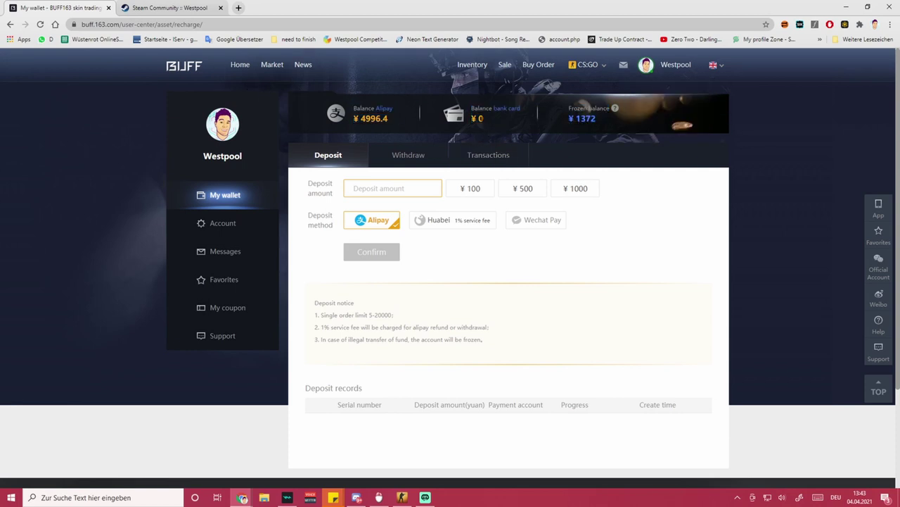
pyautogui.moveTo(408, 104); pyautogui.dragTo(493, 120)
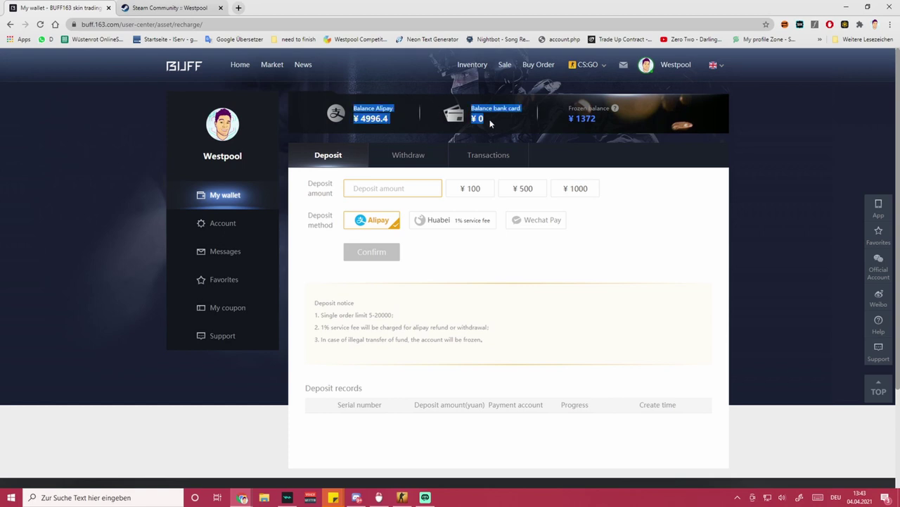
pyautogui.click(492, 121)
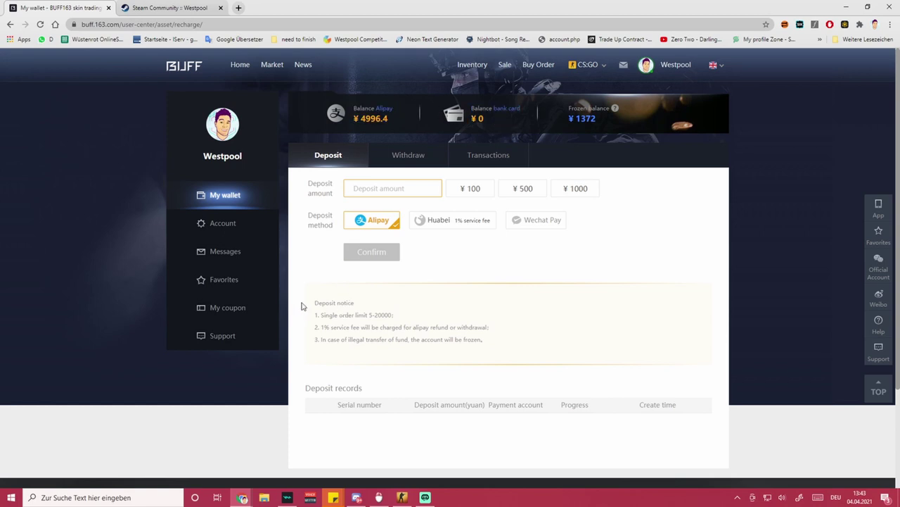
pyautogui.moveTo(299, 151); pyautogui.dragTo(389, 153)
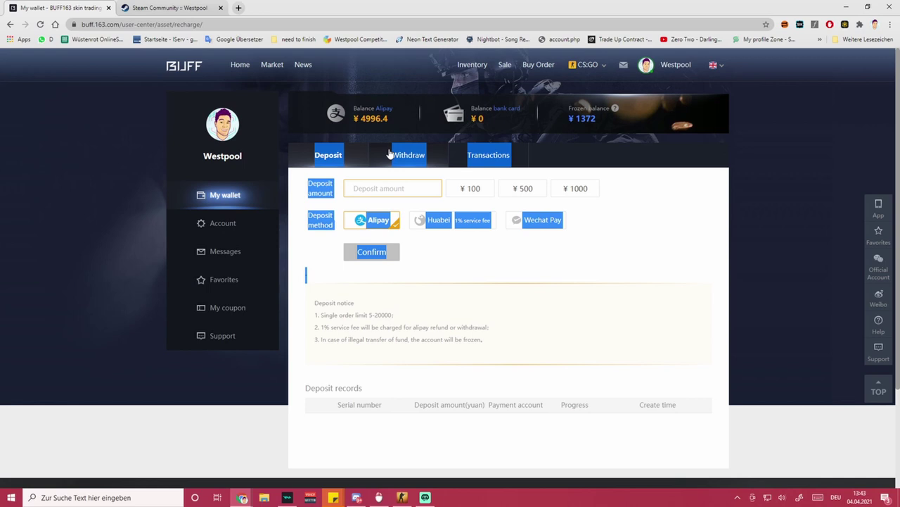
pyautogui.click(664, 251)
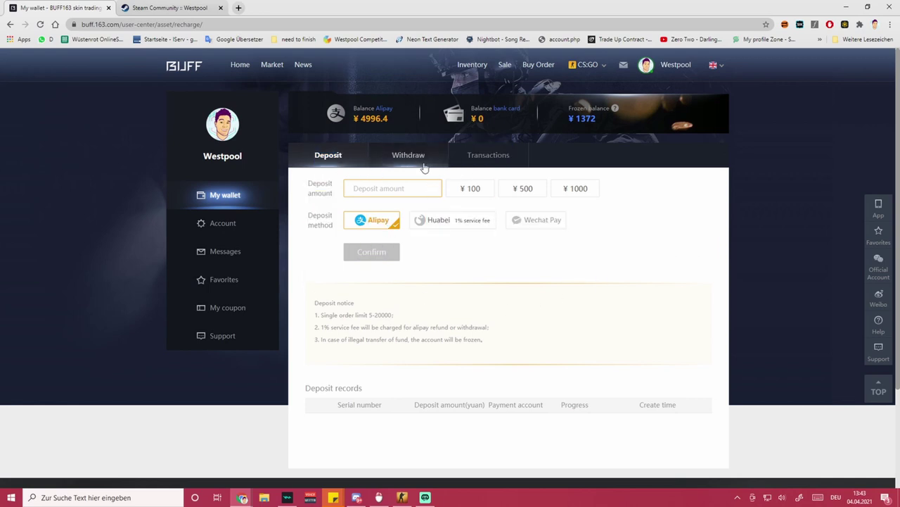
# Check the Withdraw tab, then browse the Transactions list of purchases, sales and refunds
pyautogui.click(391, 158)
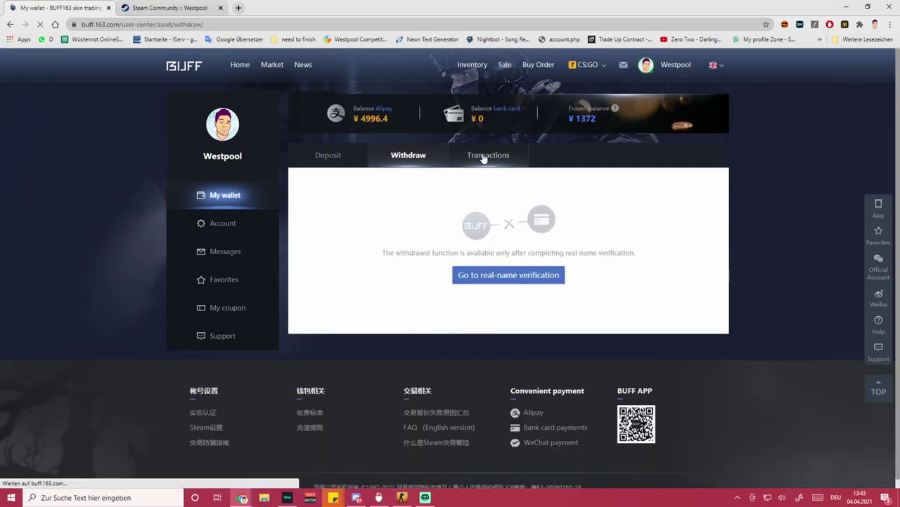
pyautogui.click(484, 158)
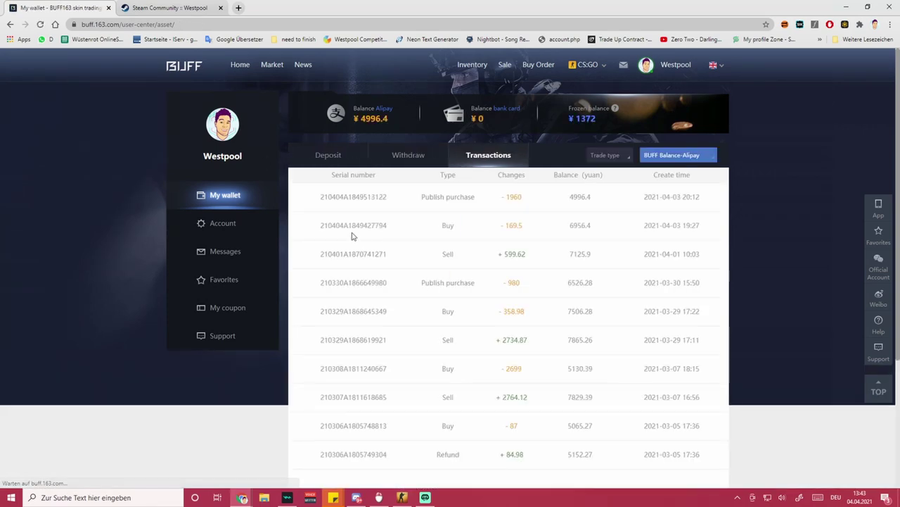
pyautogui.moveTo(304, 177); pyautogui.dragTo(634, 281)
pyautogui.scroll(-3, 626, 267)
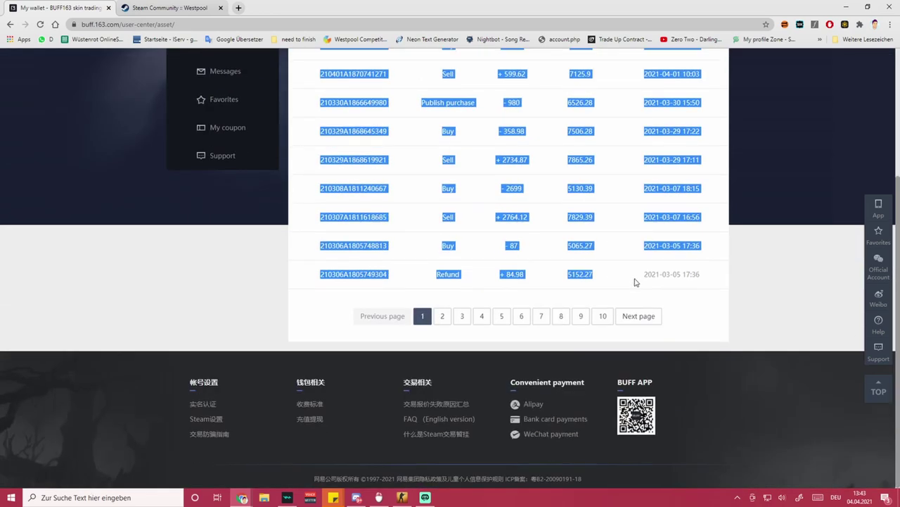
pyautogui.scroll(3, 728, 305)
pyautogui.click(734, 281)
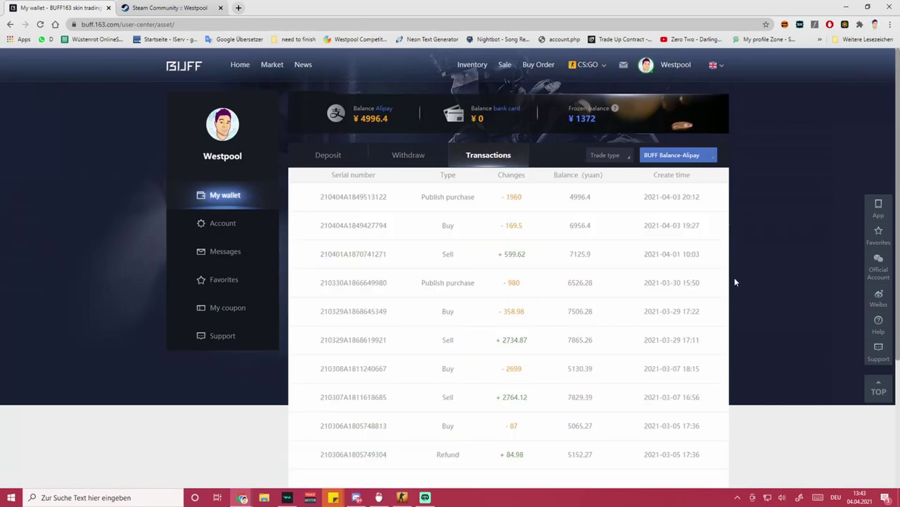
pyautogui.scroll(-2, 407, 215)
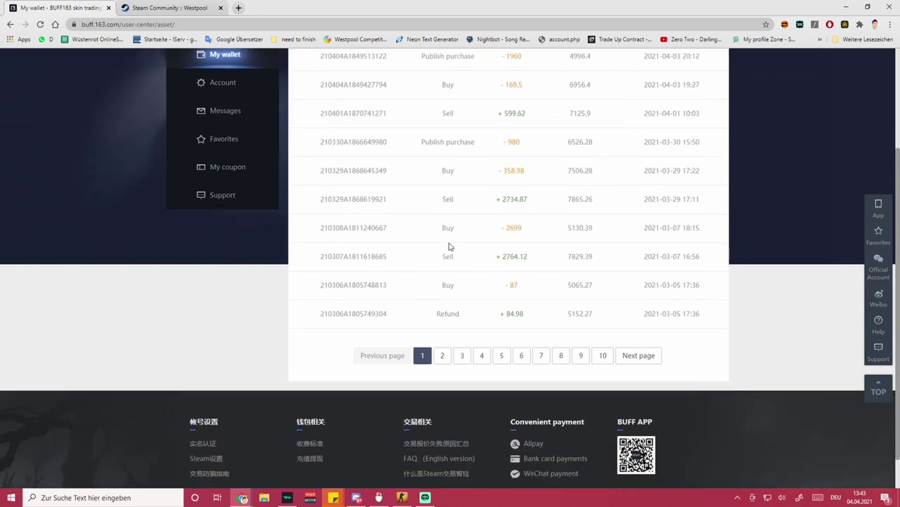
pyautogui.scroll(2, 450, 246)
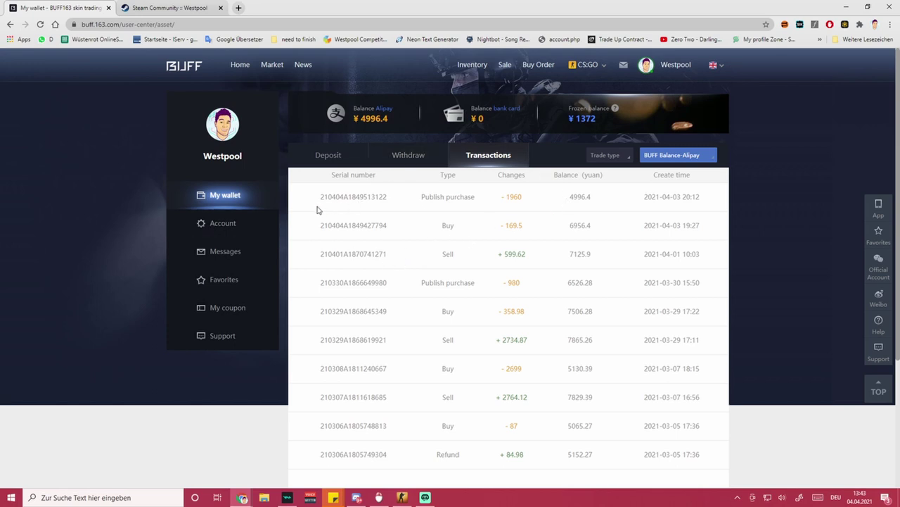
# Open Account settings and review the avatar, username, bound phone, Steam ID and API key rows
pyautogui.click(220, 226)
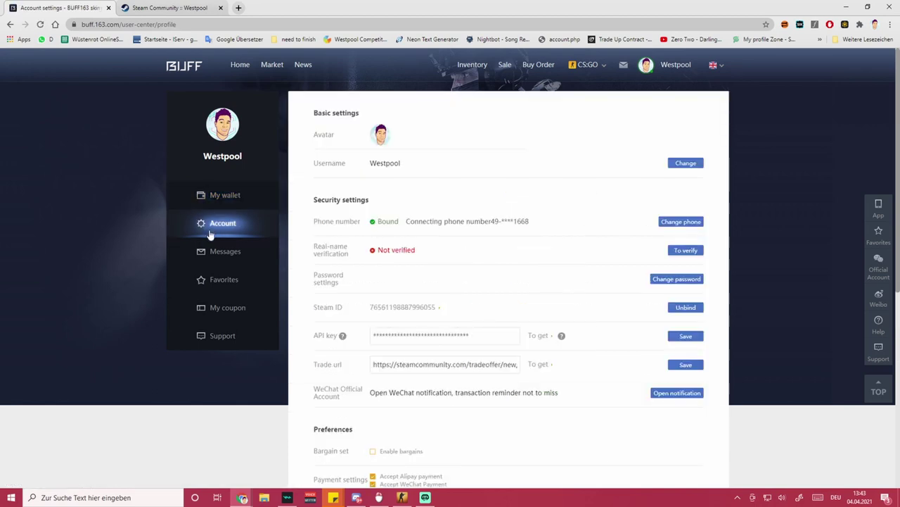
pyautogui.moveTo(534, 226); pyautogui.dragTo(325, 226)
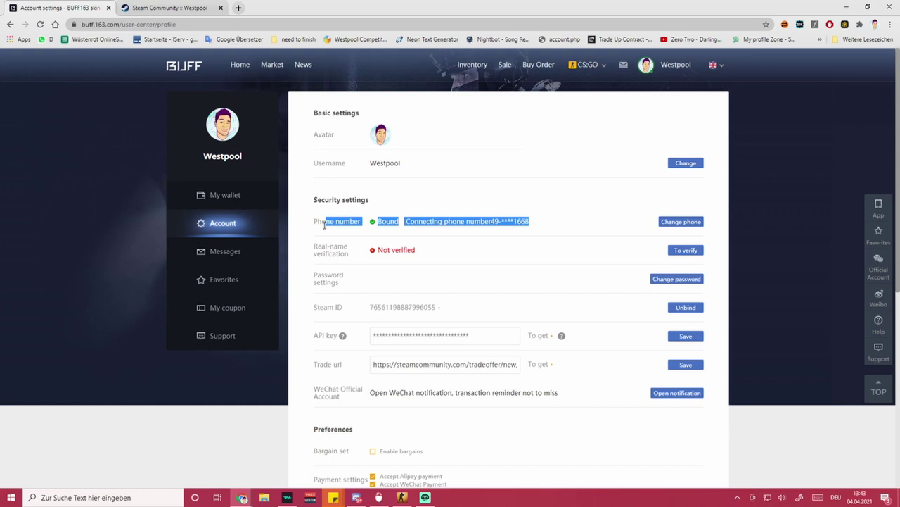
pyautogui.moveTo(435, 165); pyautogui.dragTo(306, 164)
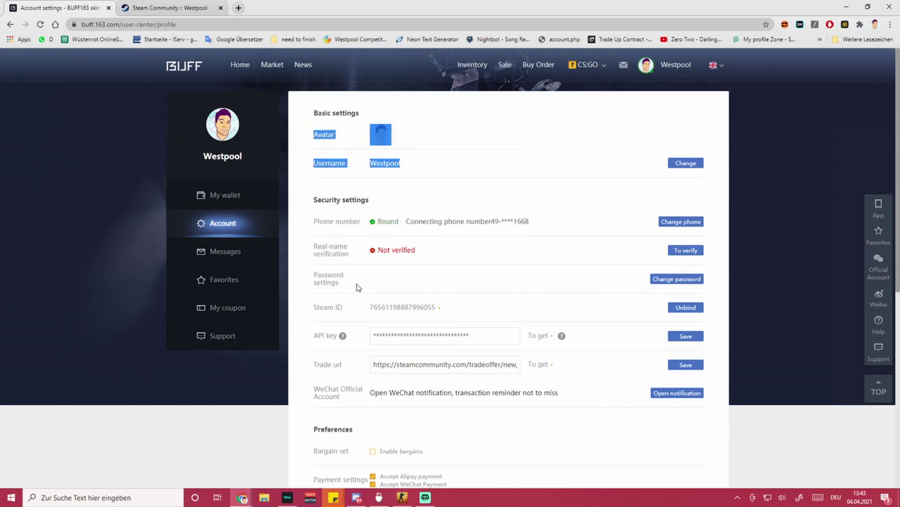
pyautogui.moveTo(310, 314); pyautogui.dragTo(363, 308)
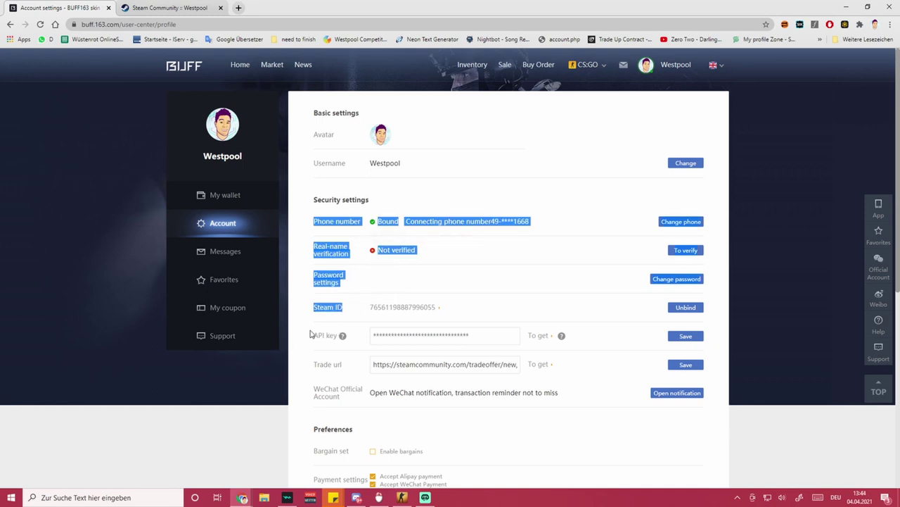
pyautogui.click(279, 343)
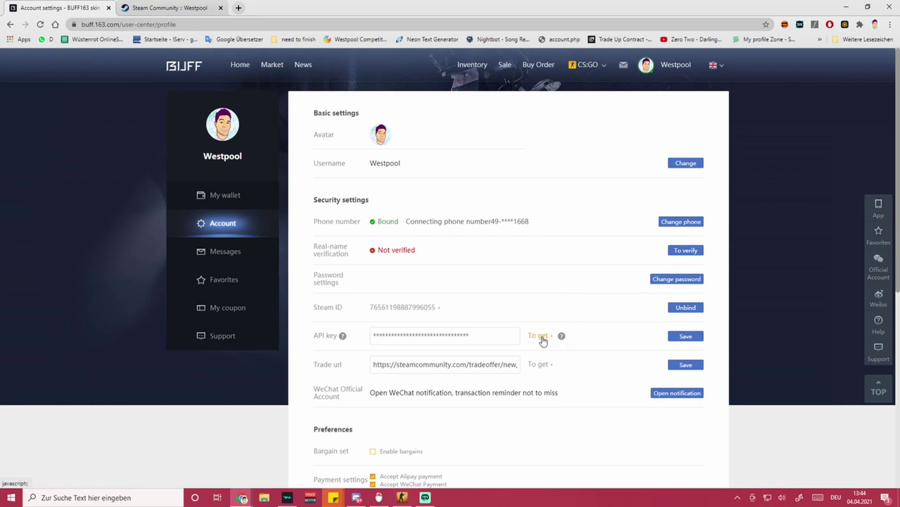
pyautogui.moveTo(471, 335); pyautogui.dragTo(405, 331)
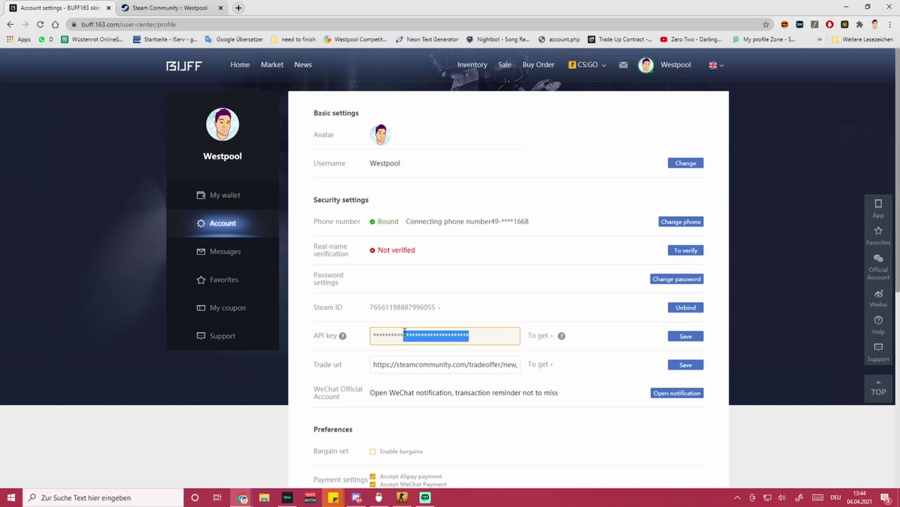
pyautogui.click(303, 342)
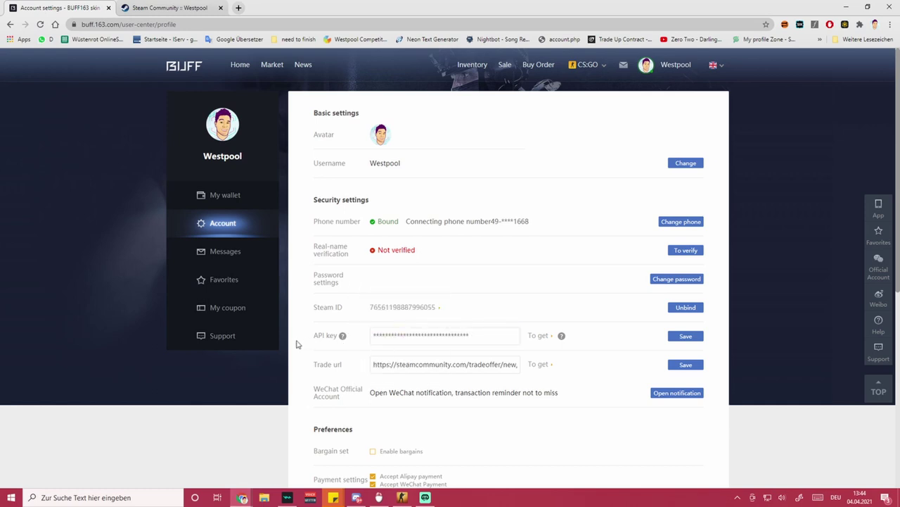
# Review the trade URL, open and close Steam's trade URL page, and check the WeChat row
pyautogui.scroll(-2, 299, 341)
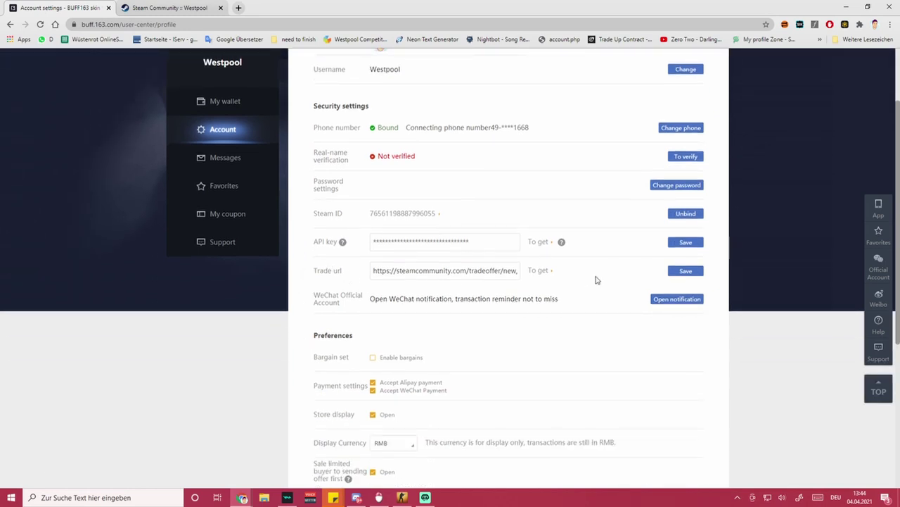
pyautogui.moveTo(596, 279); pyautogui.dragTo(338, 270)
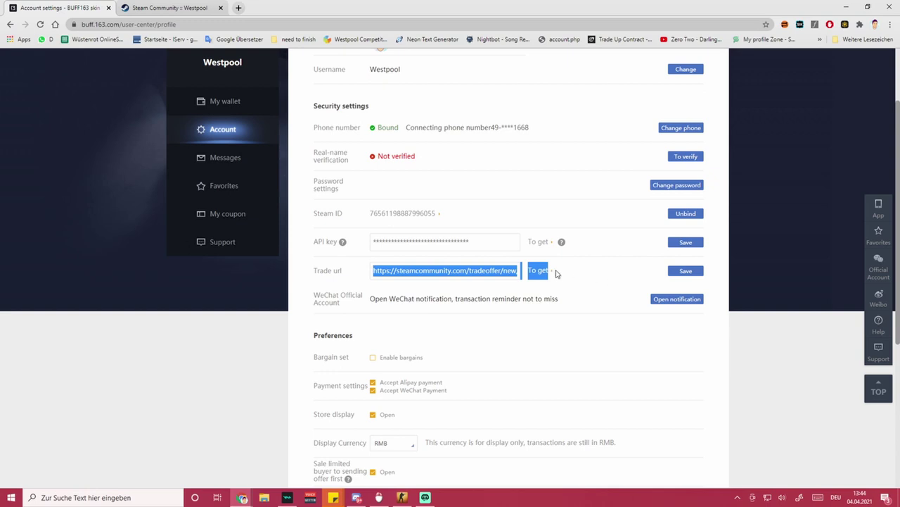
pyautogui.click(306, 278)
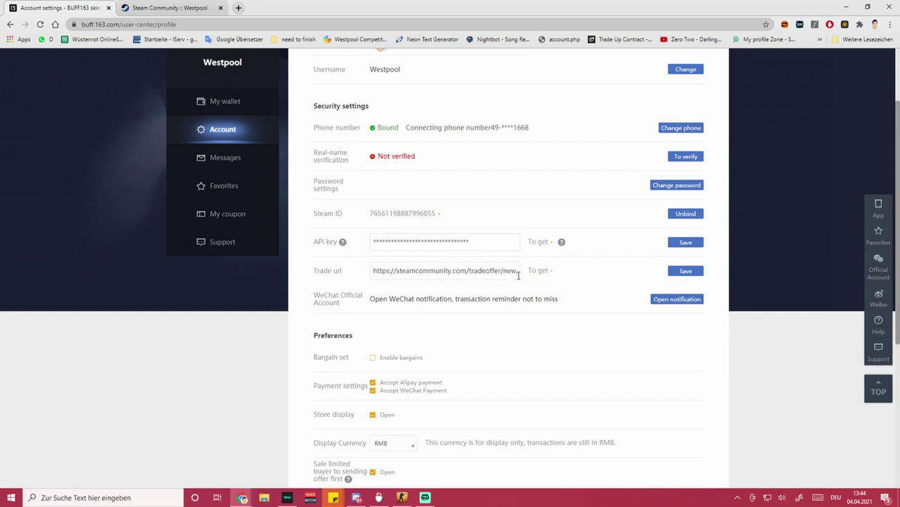
pyautogui.click(540, 273)
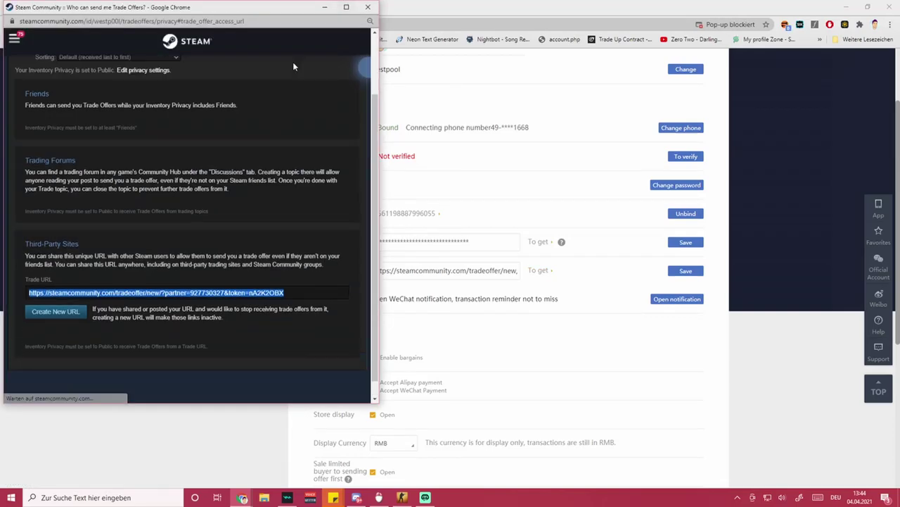
pyautogui.click(367, 7)
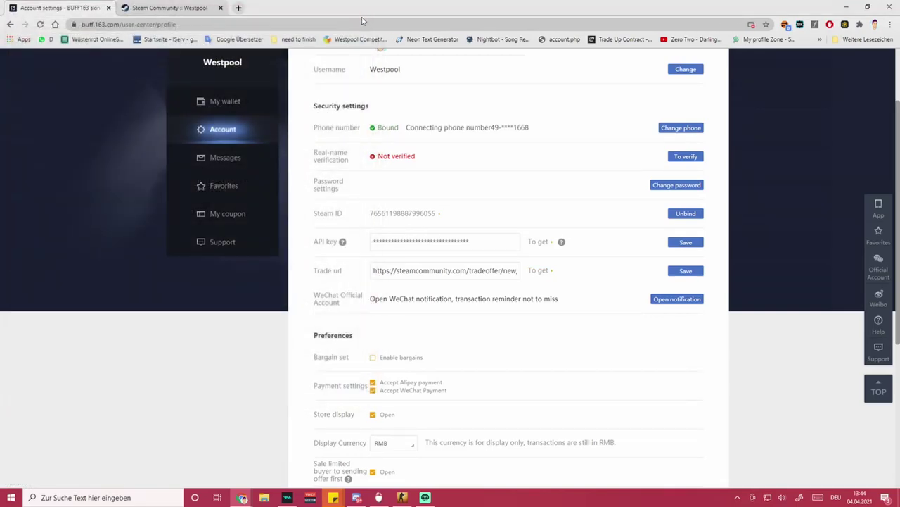
pyautogui.moveTo(313, 292); pyautogui.dragTo(581, 294)
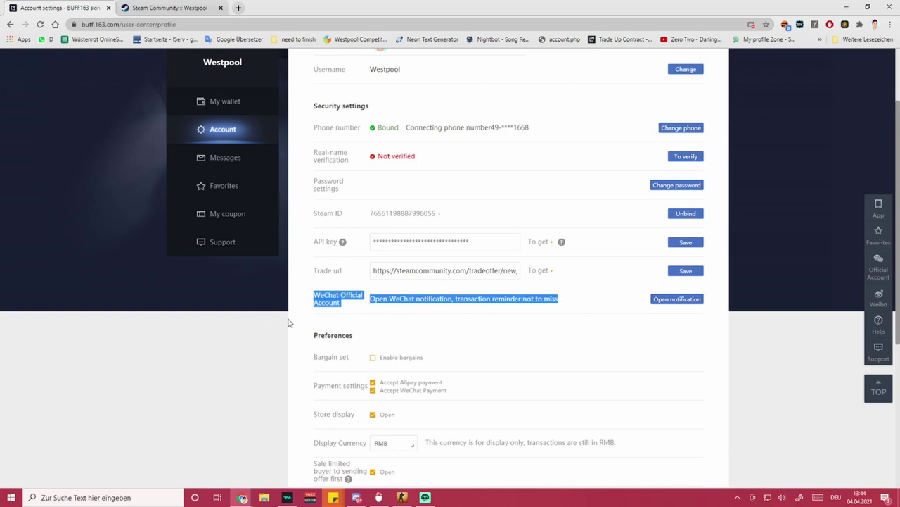
pyautogui.click(292, 330)
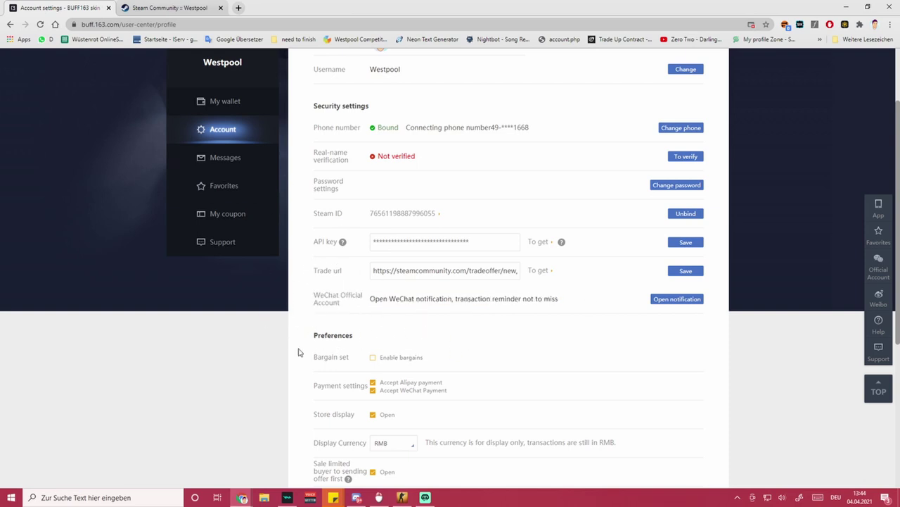
pyautogui.scroll(-1, 298, 352)
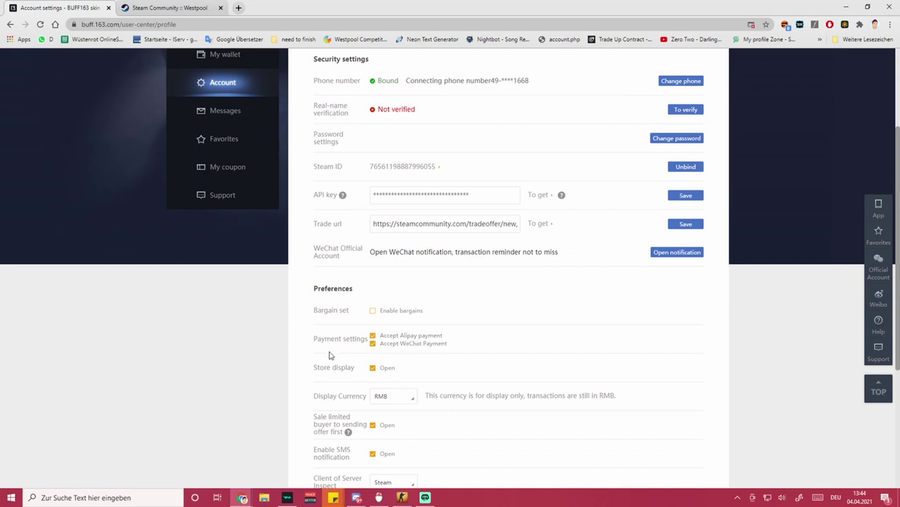
pyautogui.moveTo(305, 370); pyautogui.dragTo(398, 373)
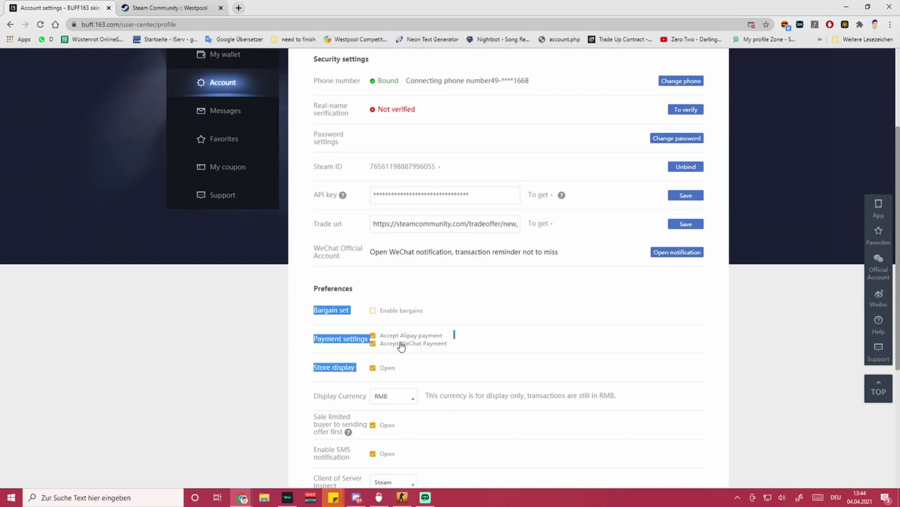
pyautogui.click(330, 391)
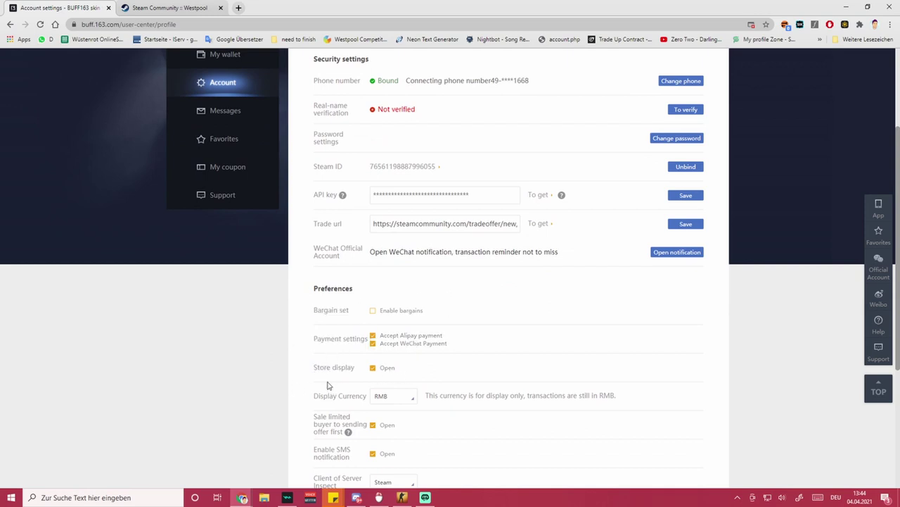
pyautogui.click(397, 402)
pyautogui.click(400, 401)
pyautogui.click(393, 399)
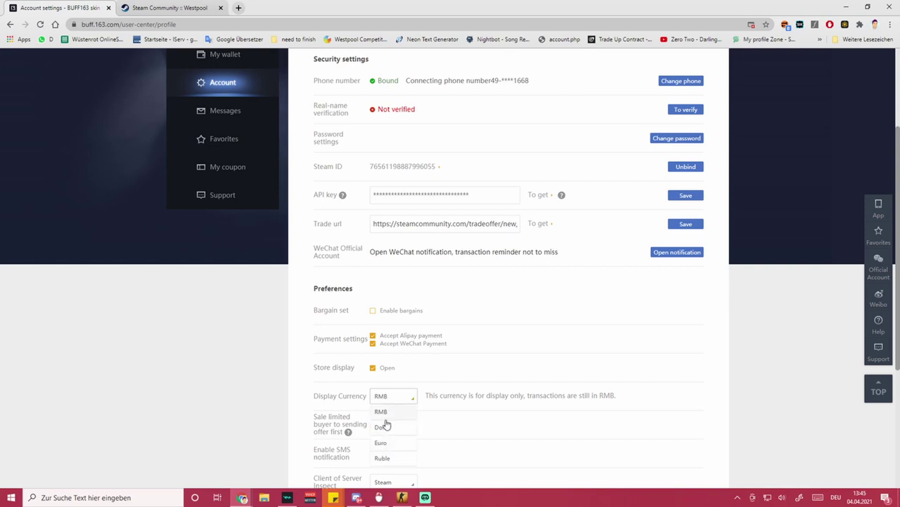
pyautogui.click(386, 424)
pyautogui.scroll(-2, 599, 335)
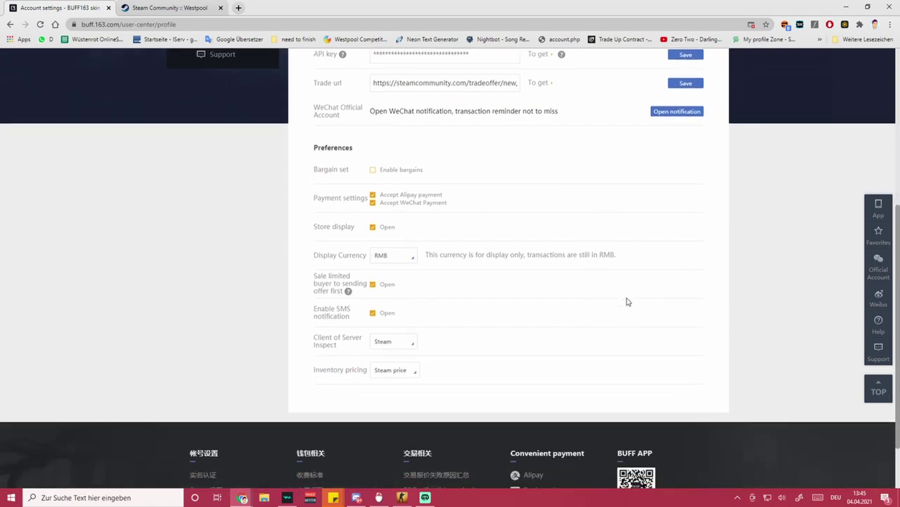
# Review the RMB display currency note and the preference settings
pyautogui.moveTo(625, 254); pyautogui.dragTo(326, 252)
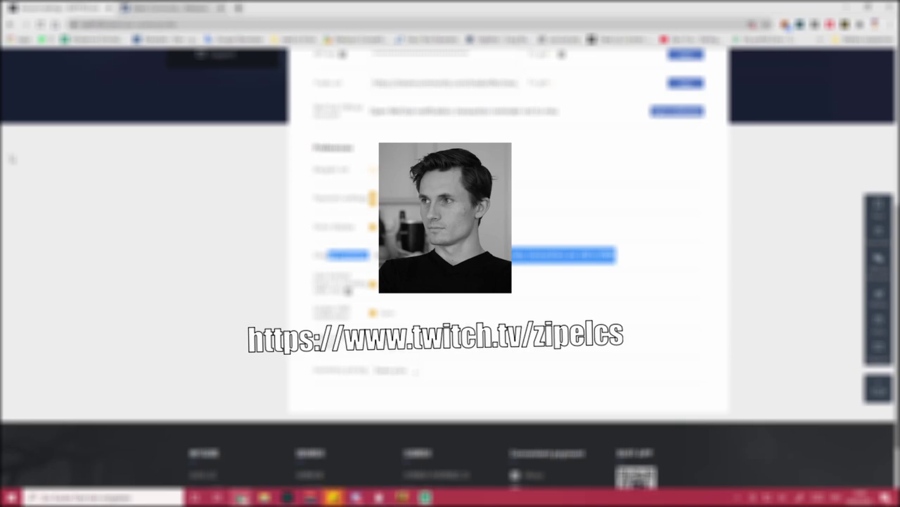
pyautogui.click(299, 270)
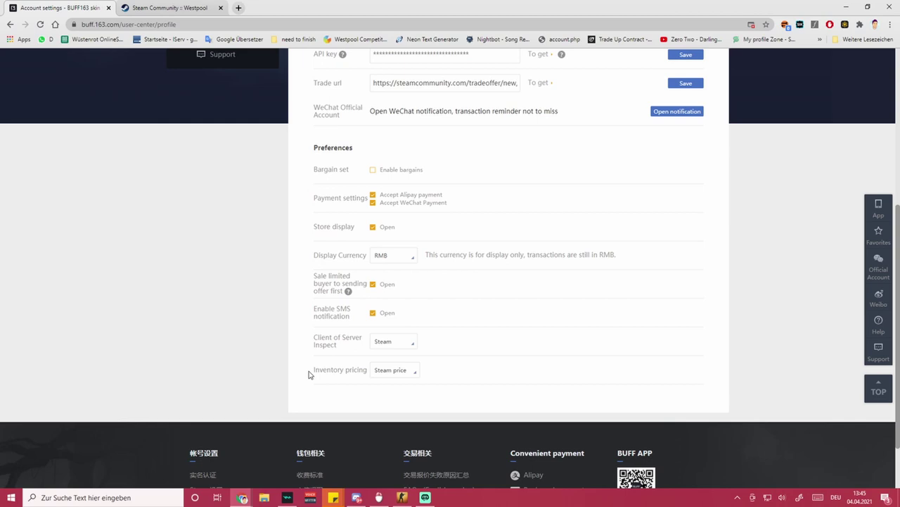
pyautogui.moveTo(314, 371); pyautogui.dragTo(352, 366)
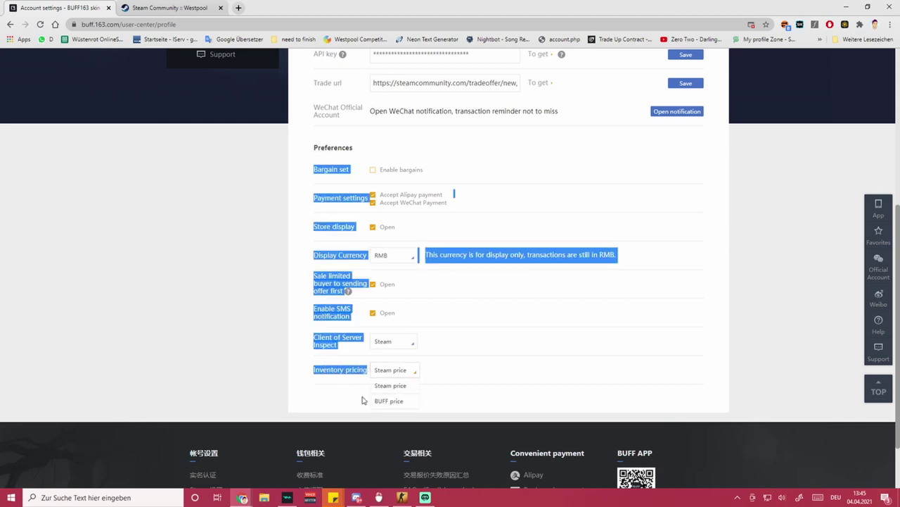
pyautogui.click(355, 393)
# Check the Inventory pricing options, leaving it at Steam price rather than BUFF price
pyautogui.click(376, 371)
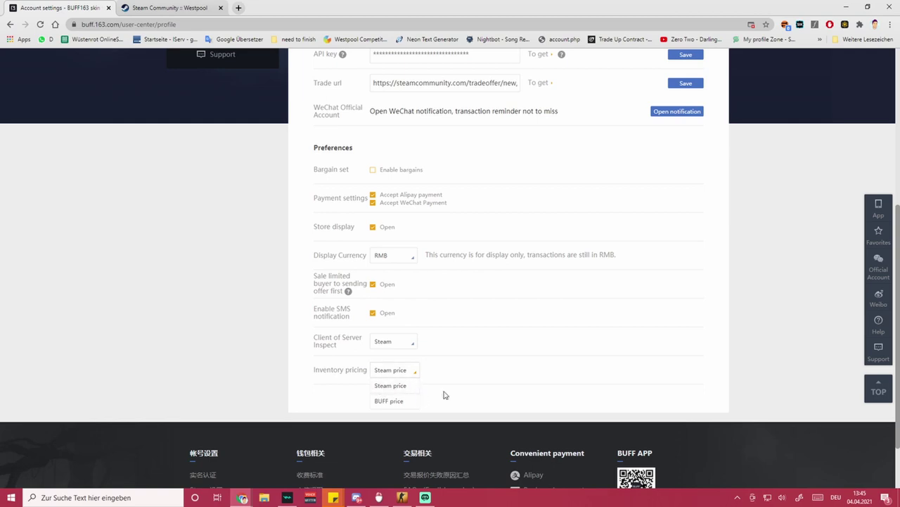
pyautogui.click(403, 372)
pyautogui.click(401, 373)
pyautogui.click(558, 382)
pyautogui.scroll(4, 581, 387)
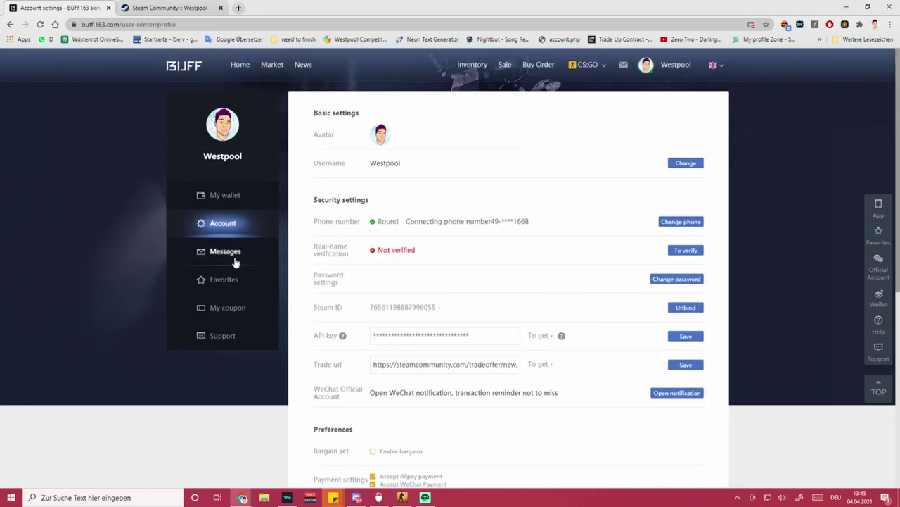
# Open the Message Center and read the first trade message
pyautogui.click(235, 262)
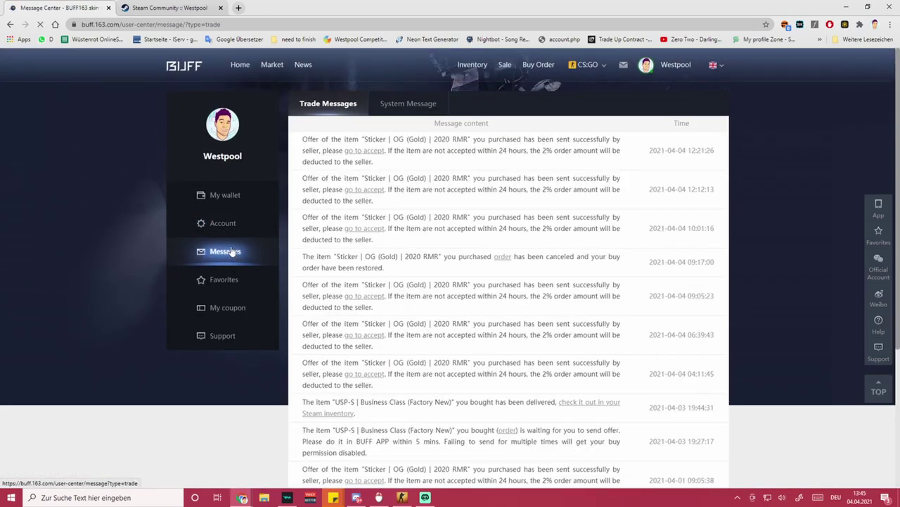
pyautogui.scroll(-3, 500, 201)
pyautogui.scroll(3, 477, 244)
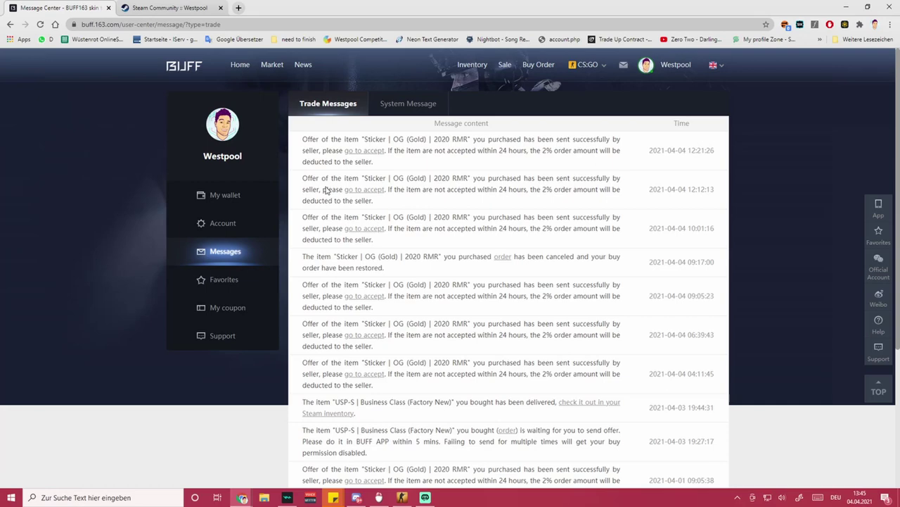
pyautogui.moveTo(302, 139); pyautogui.dragTo(736, 386)
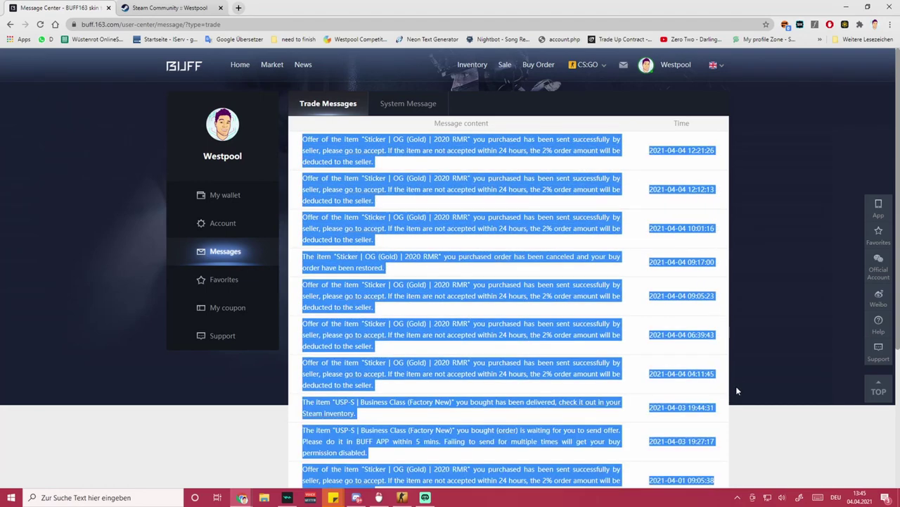
pyautogui.click(667, 131)
# Scroll through the Trade Messages: sticker offers, a cancelled order and a USP-S delivery
pyautogui.scroll(-2, 372, 153)
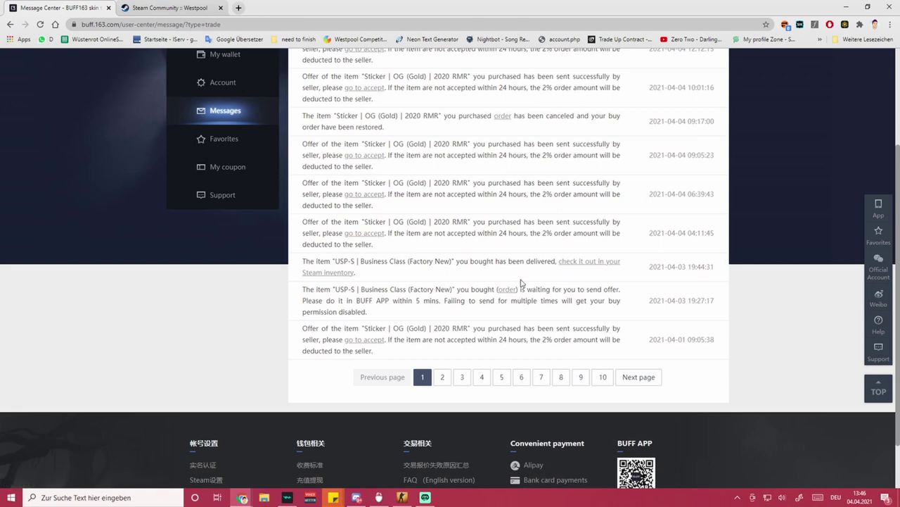
pyautogui.keyDown('shift'); pyautogui.click(420, 341); pyautogui.keyUp('shift')
pyautogui.scroll(2, 307, 262)
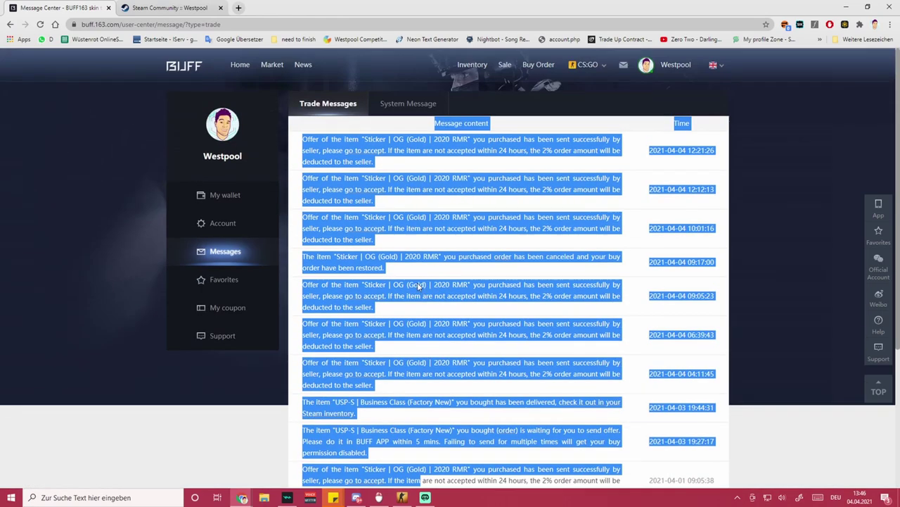
pyautogui.click(401, 117)
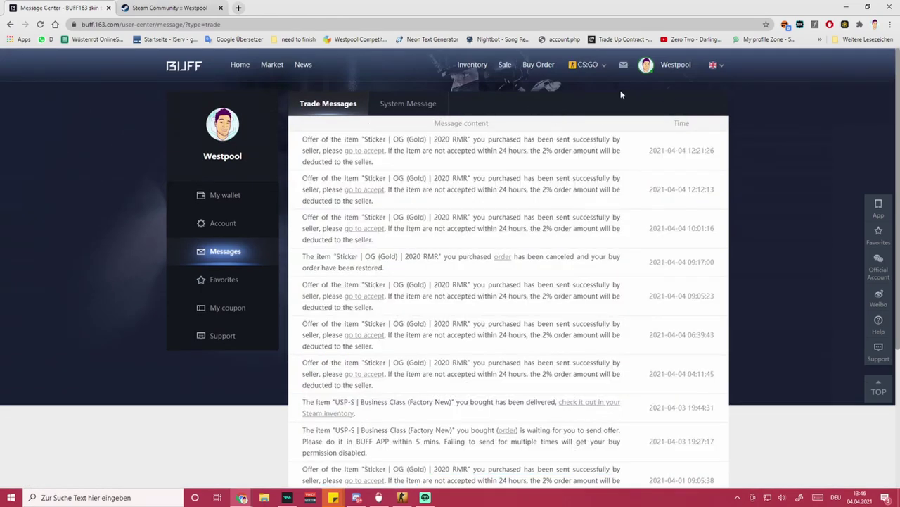
pyautogui.moveTo(613, 67)
pyautogui.scroll(-3, 498, 144)
pyautogui.scroll(3, 498, 145)
pyautogui.moveTo(306, 134); pyautogui.dragTo(679, 439)
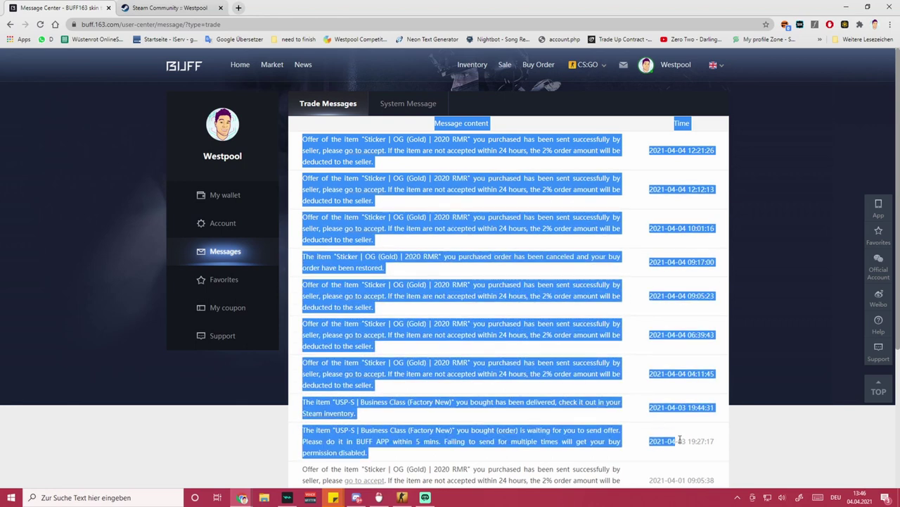
pyautogui.click(398, 106)
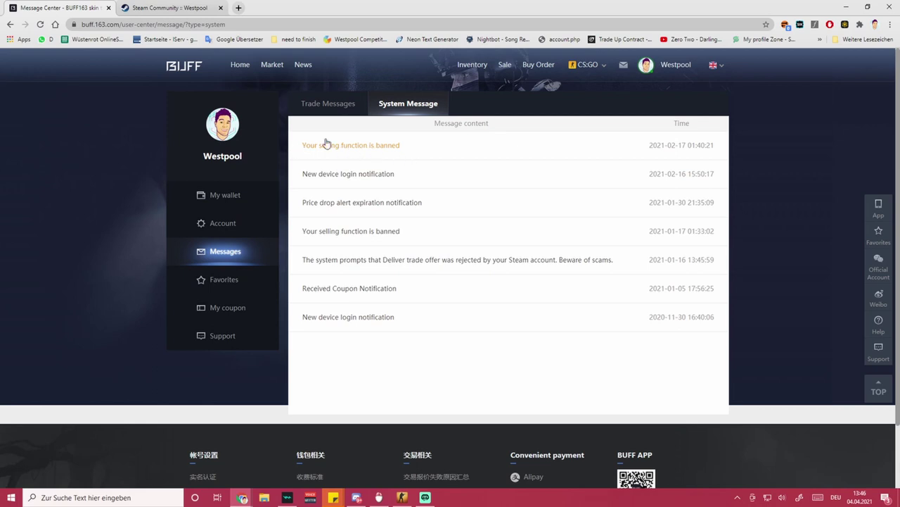
pyautogui.moveTo(301, 147); pyautogui.dragTo(478, 232)
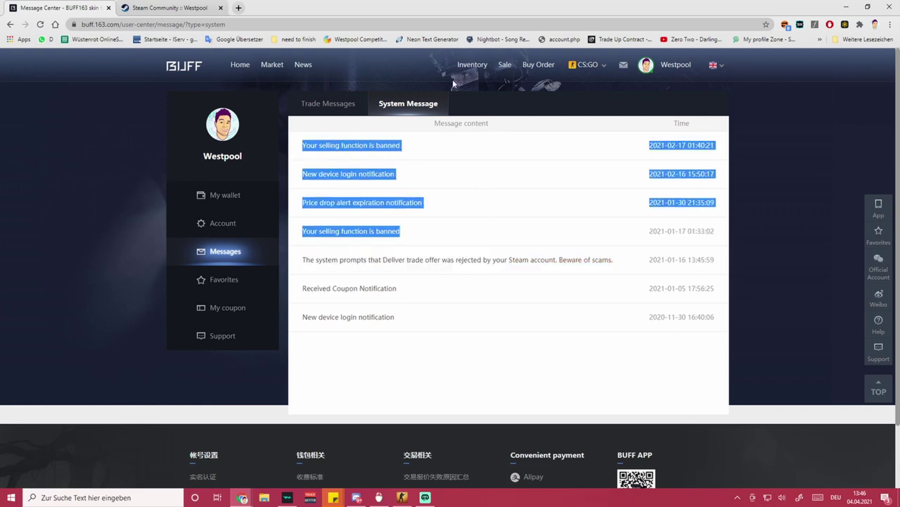
pyautogui.click(422, 154)
pyautogui.click(385, 147)
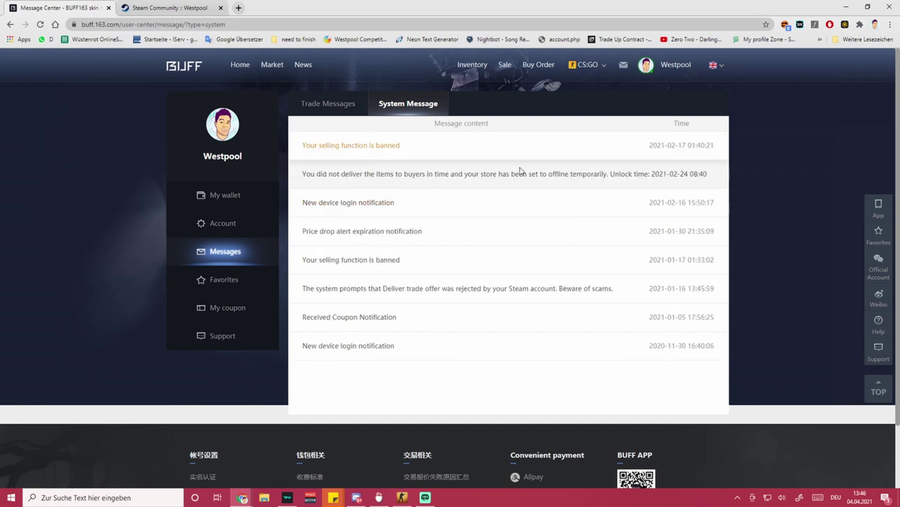
pyautogui.moveTo(314, 149); pyautogui.dragTo(570, 197)
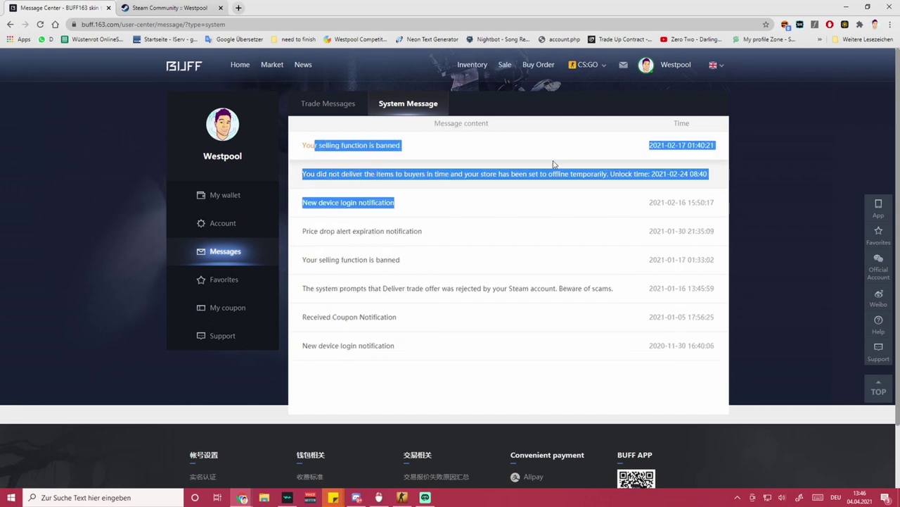
# Show the Favorites collection listing AK-47 Wild Lotus (¥5555) and StatTrak SSG 08 Abyss (¥5.56)
pyautogui.click(493, 151)
pyautogui.click(222, 280)
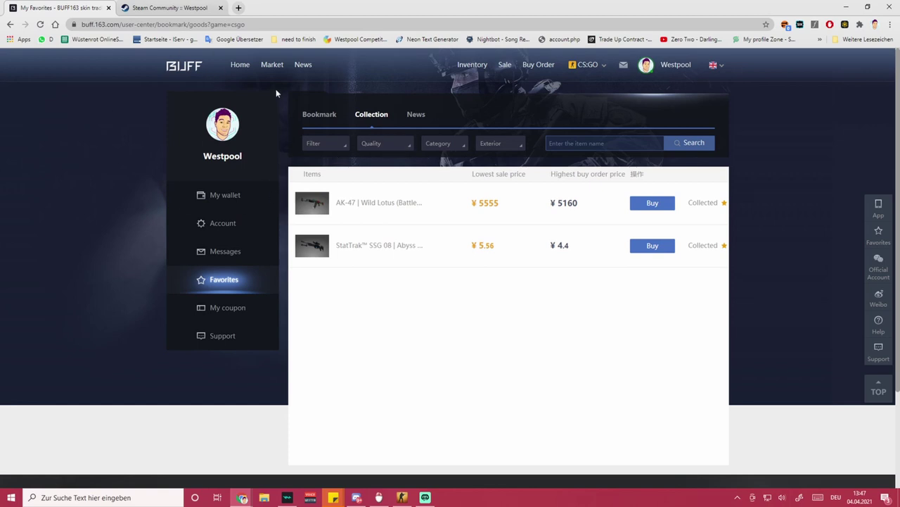
pyautogui.moveTo(296, 176); pyautogui.dragTo(635, 273)
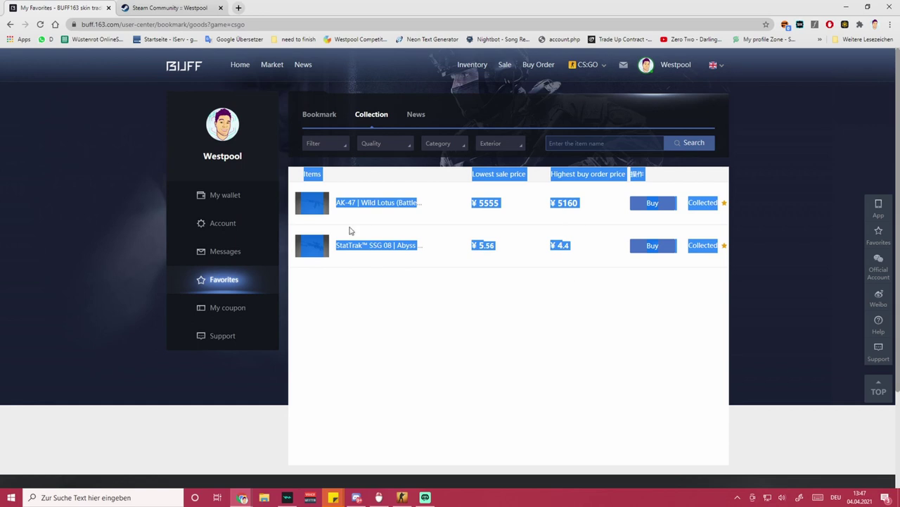
pyautogui.click(434, 322)
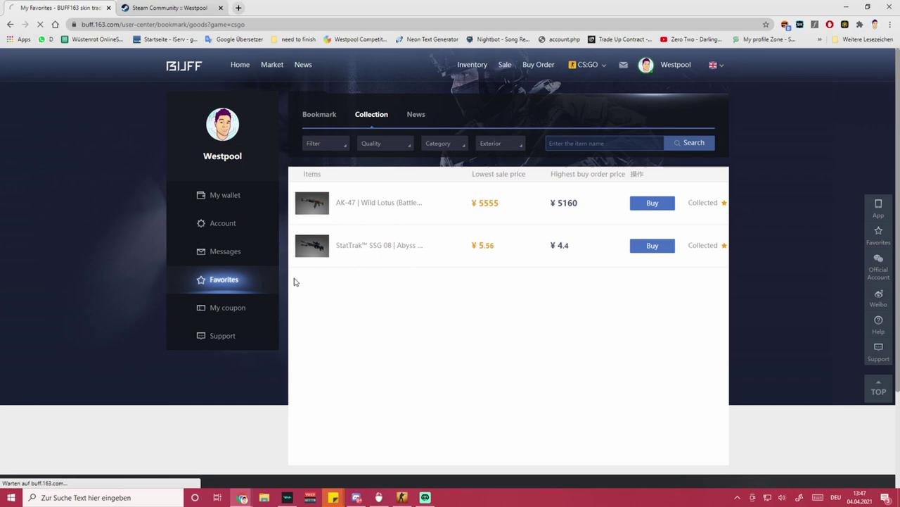
# Check the used Price Drop Alert coupon under My coupon, then return to the empty Unused tab
pyautogui.click(231, 324)
pyautogui.click(408, 166)
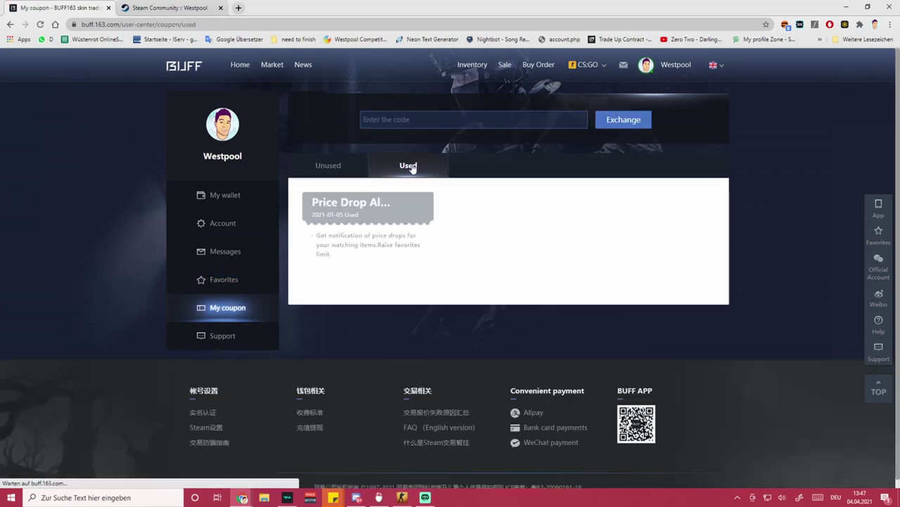
pyautogui.moveTo(306, 206); pyautogui.dragTo(415, 215)
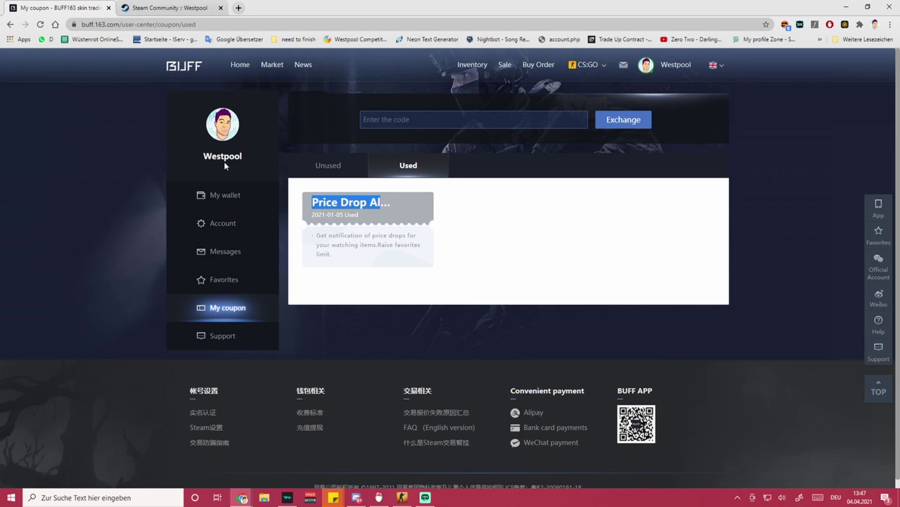
pyautogui.click(318, 168)
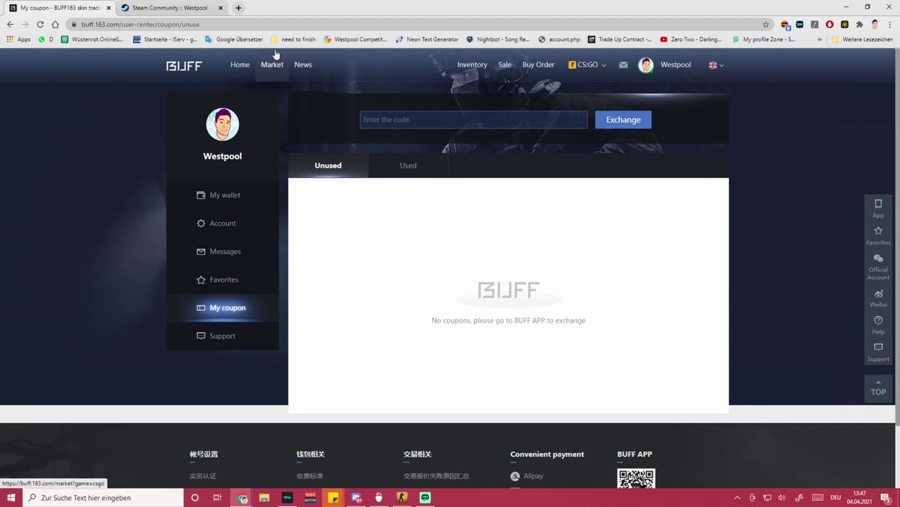
# Review the two closed support tickets and open an empty Submit Ticket form's email and content fields
pyautogui.click(224, 337)
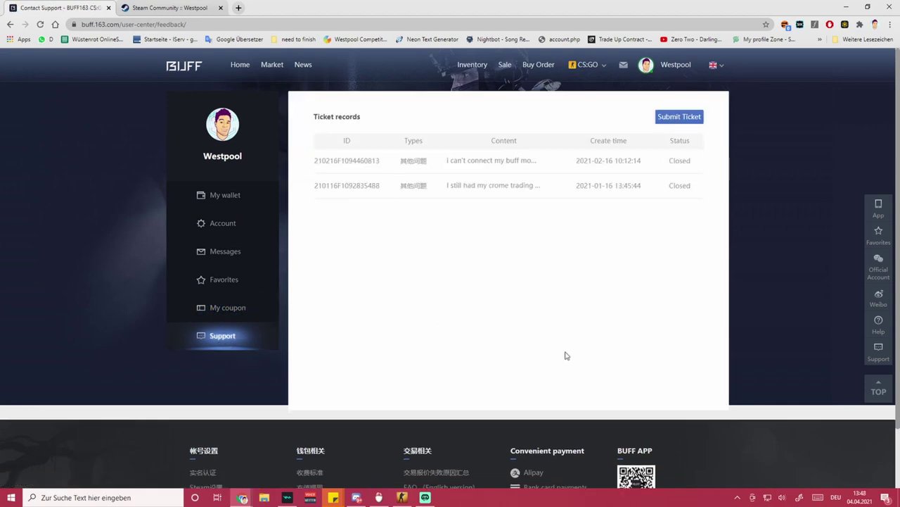
pyautogui.moveTo(309, 150); pyautogui.dragTo(647, 208)
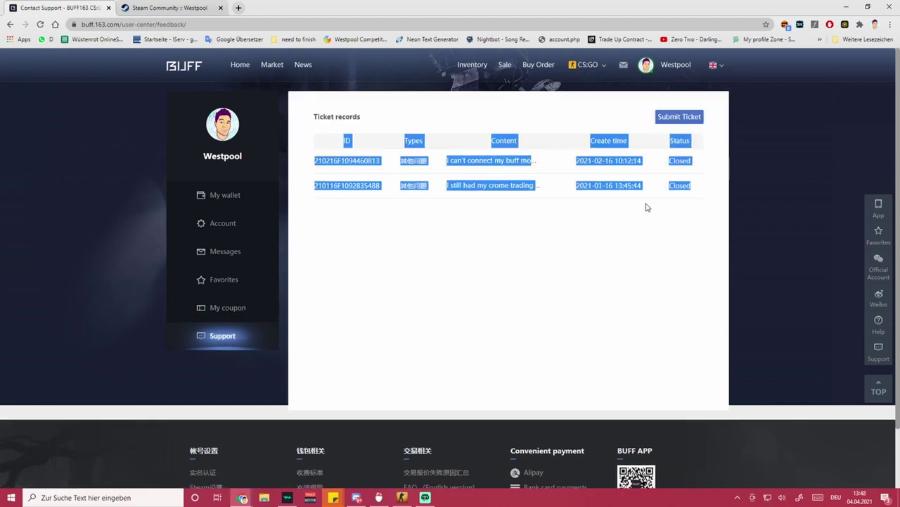
pyautogui.click(679, 116)
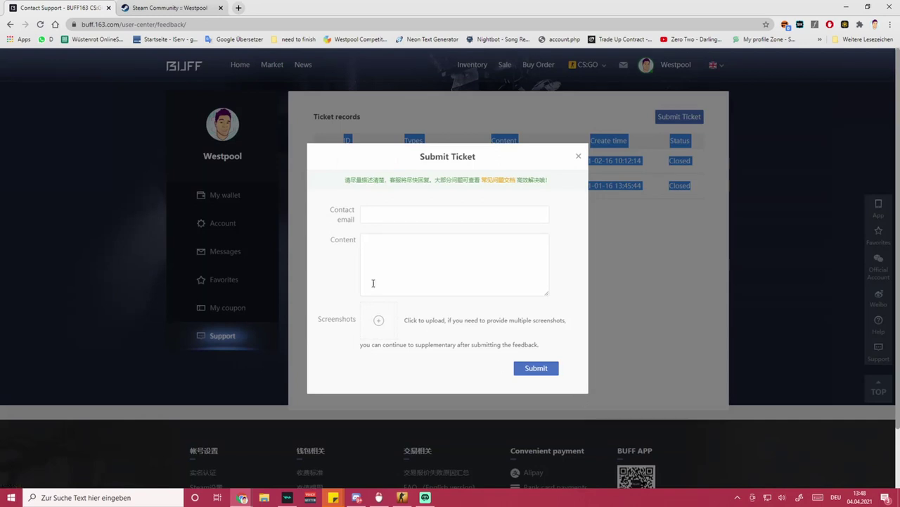
pyautogui.click(436, 215)
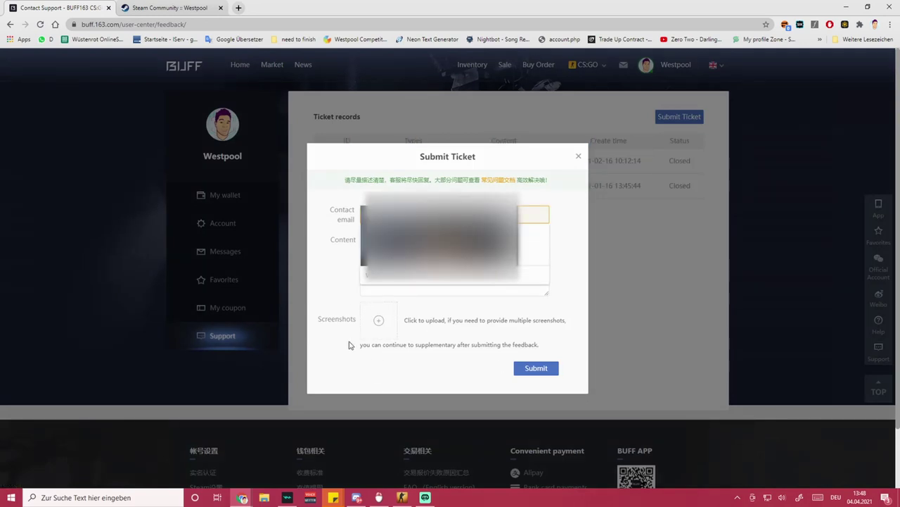
pyautogui.click(369, 281)
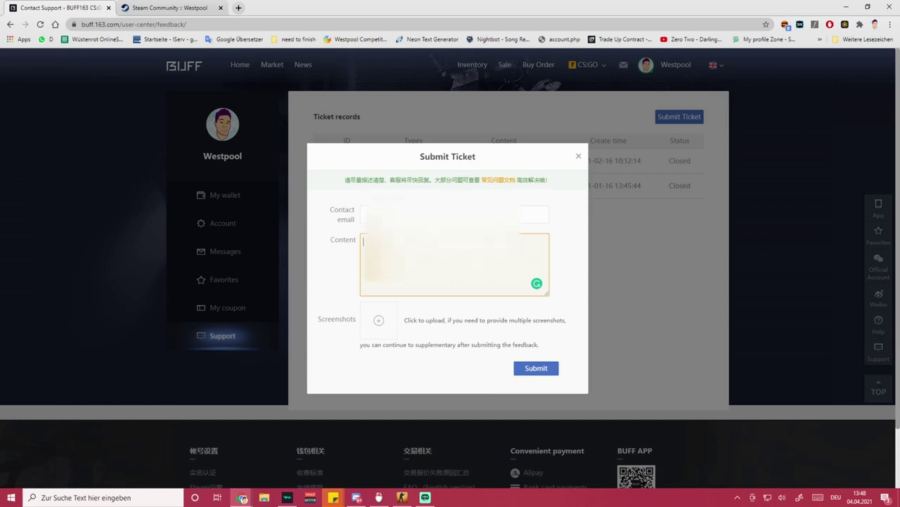
pyautogui.moveTo(314, 317); pyautogui.dragTo(444, 323)
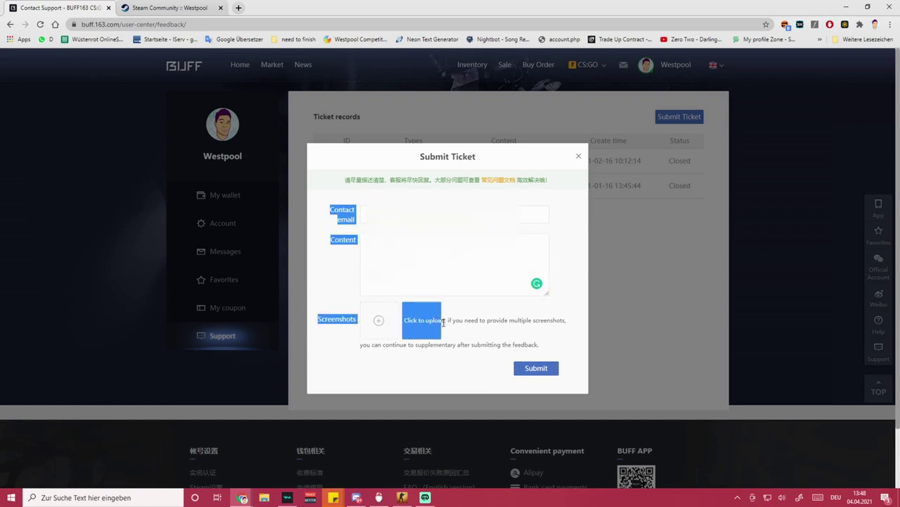
pyautogui.click(320, 353)
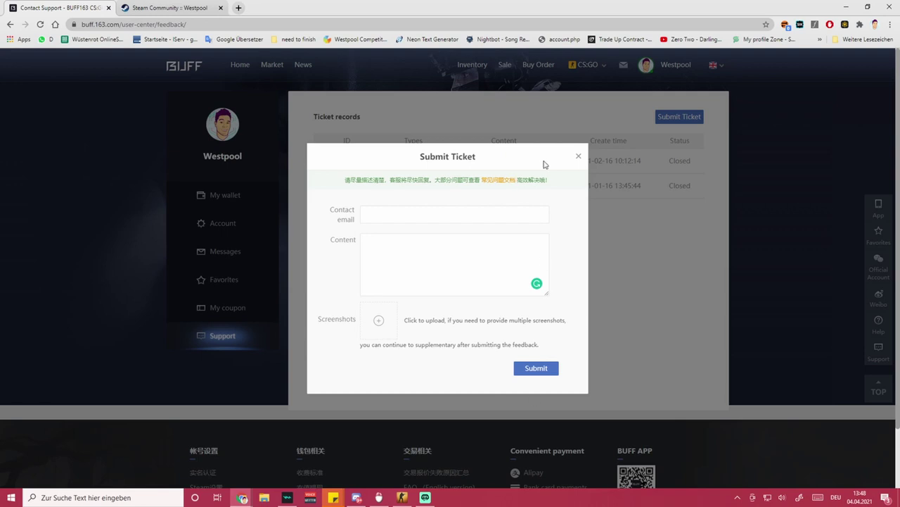
# Close the Submit Ticket form unsent and scroll the two closed ticket records
pyautogui.click(579, 157)
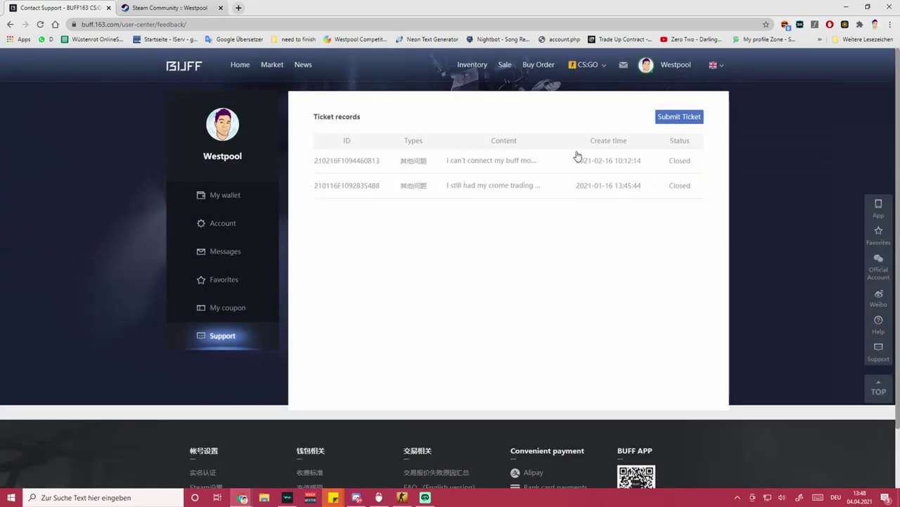
pyautogui.scroll(-1, 392, 168)
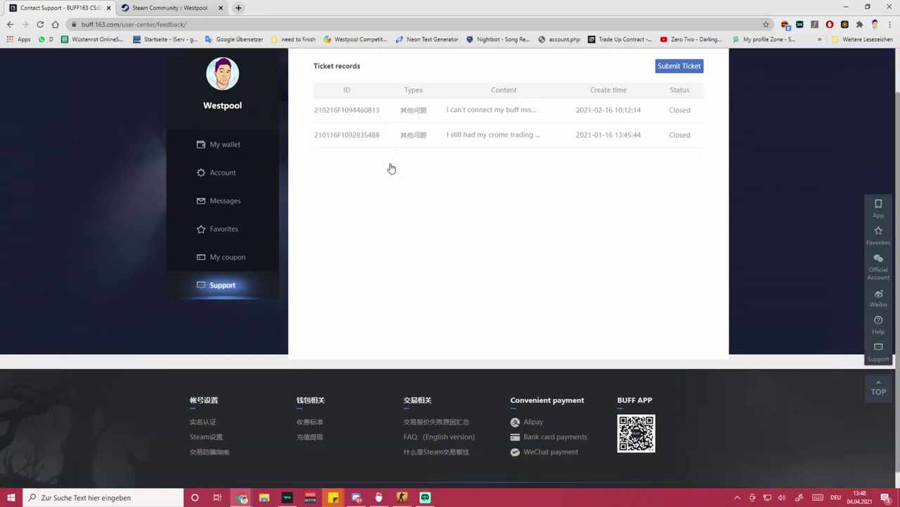
pyautogui.scroll(1, 392, 168)
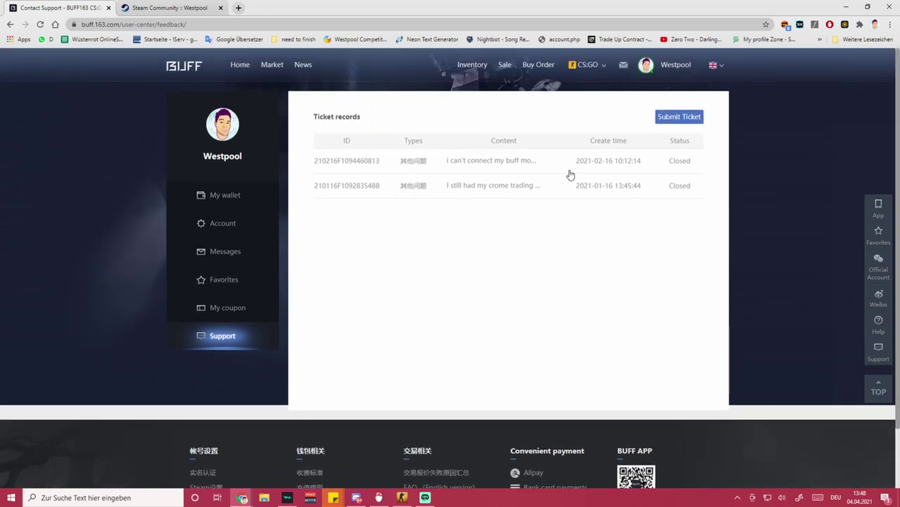